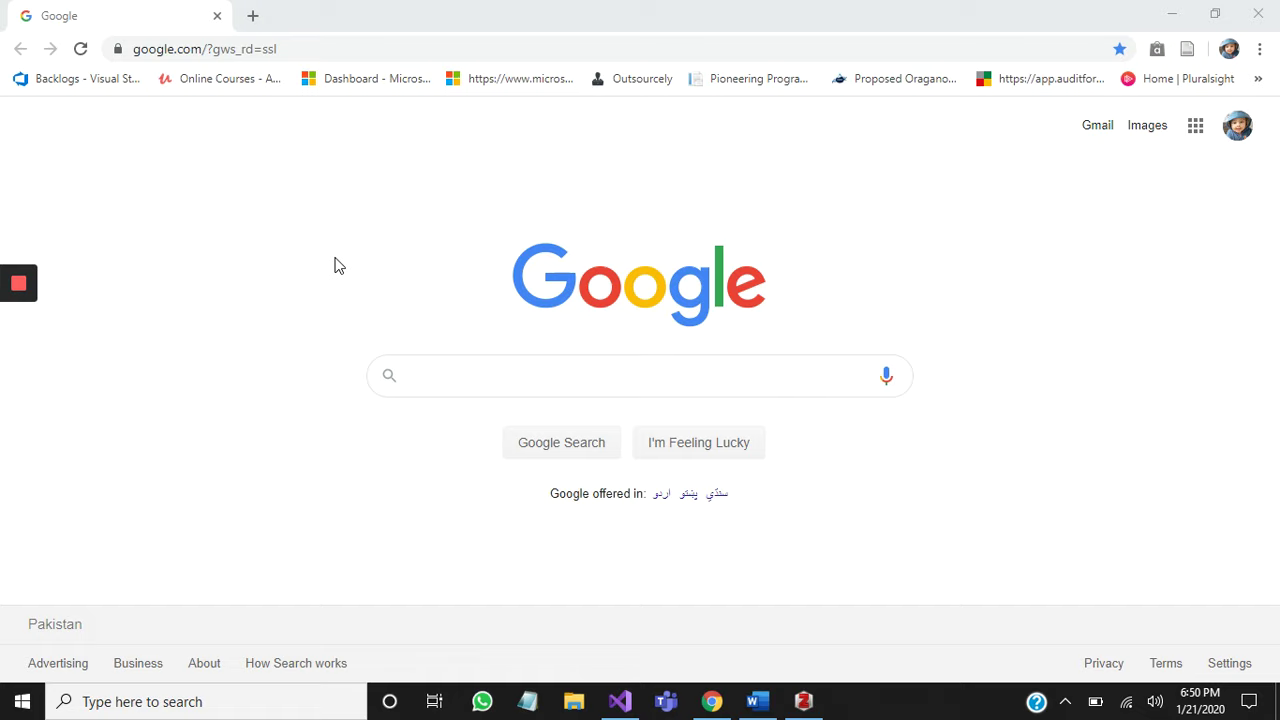
Go to zotero.org's Downloads page and download Zotero 5.0 for Windows
{"action": "left_click", "coordinate": [388, 41]}
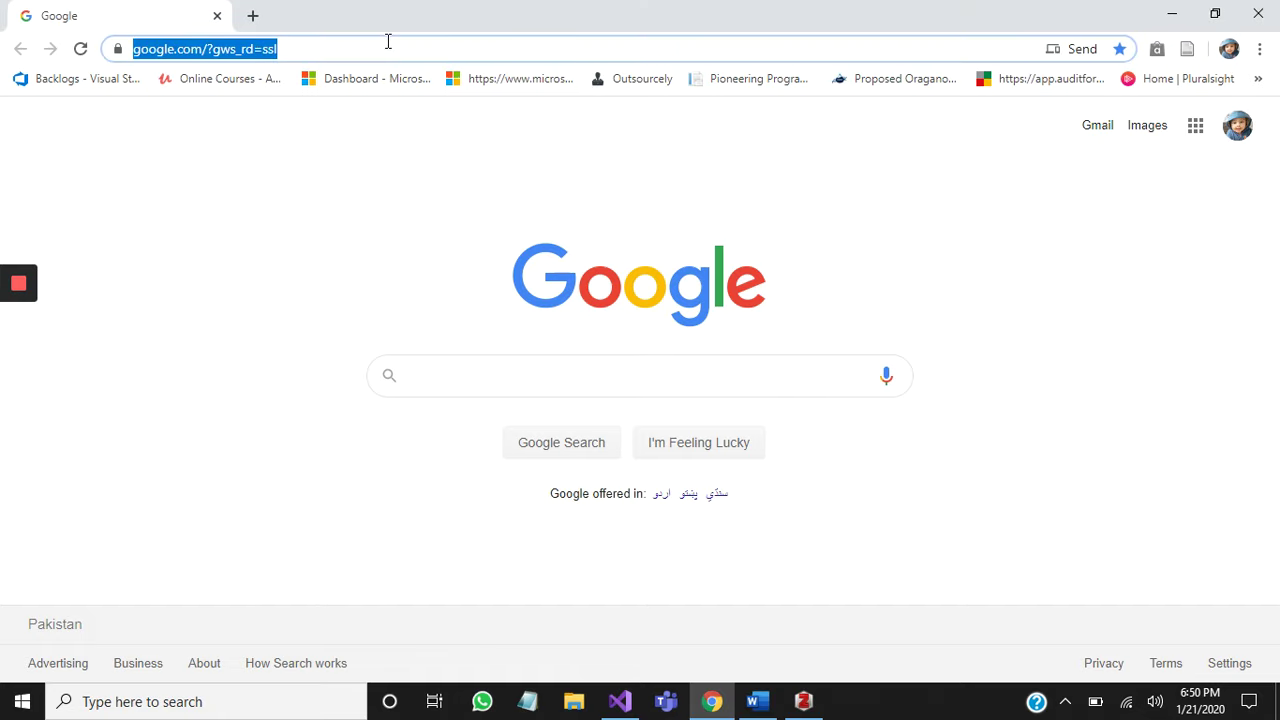
{"action": "type", "text": "https://www.zotero.org/"}
{"action": "key", "text": "Return"}
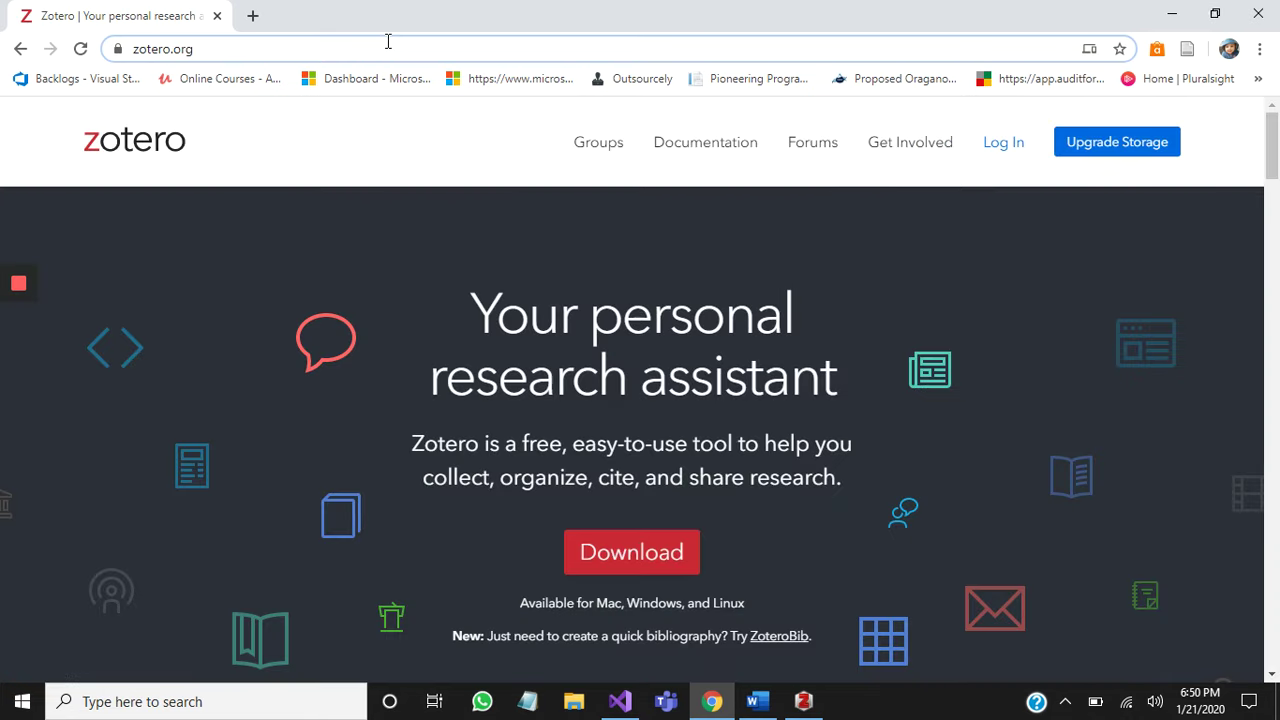
{"action": "left_click", "coordinate": [646, 566]}
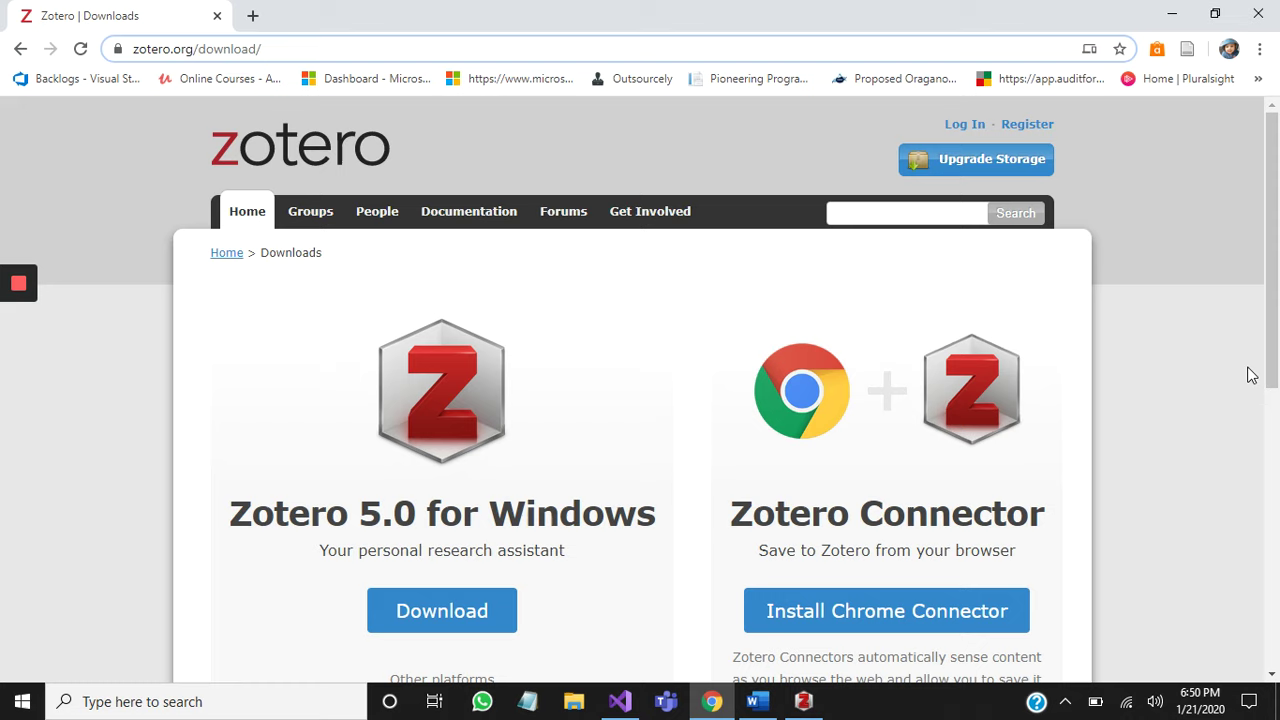
{"action": "left_click_drag", "start_coordinate": [1275, 354], "coordinate": [1278, 459]}
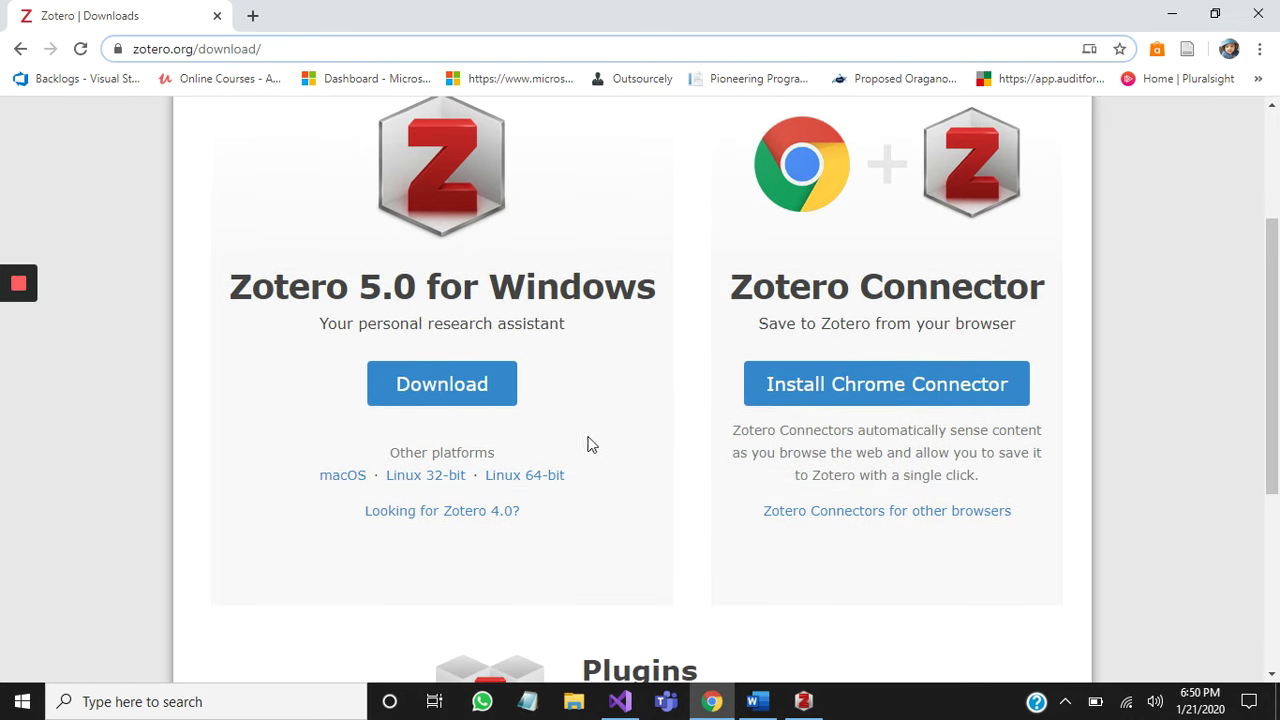
{"action": "left_click", "coordinate": [475, 412]}
{"action": "left_click", "coordinate": [566, 704]}
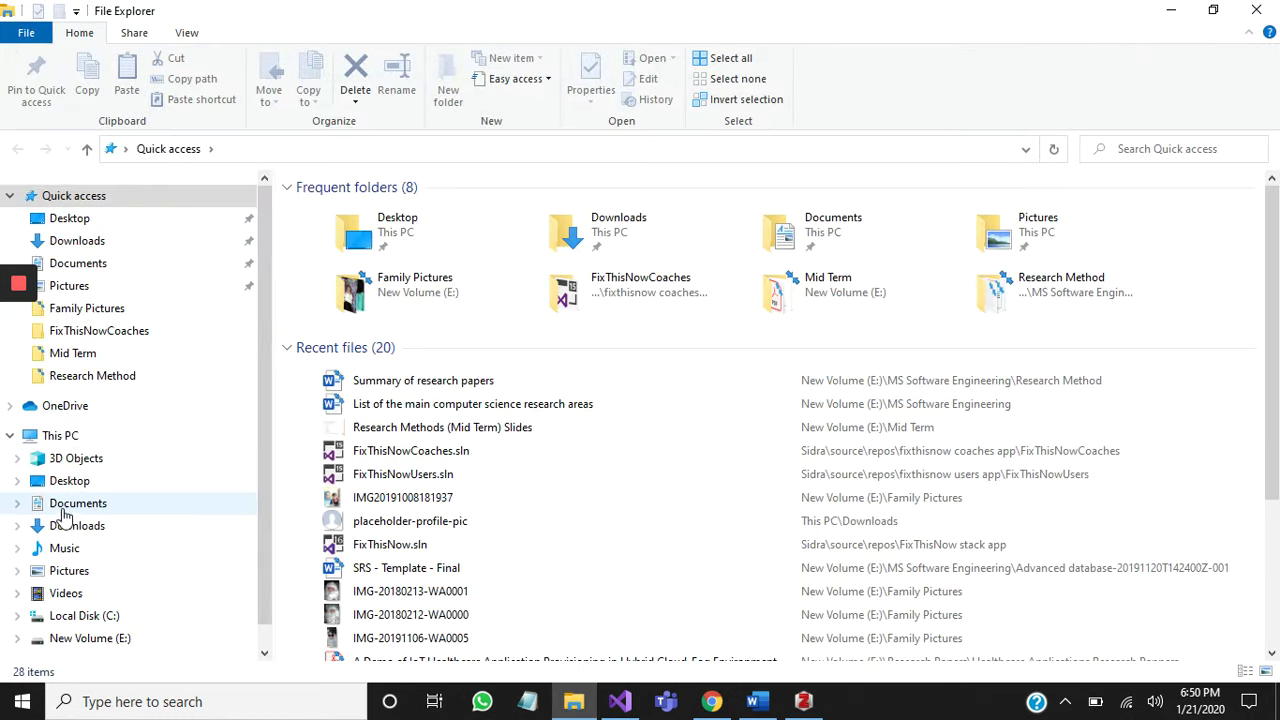
{"action": "left_click", "coordinate": [96, 618]}
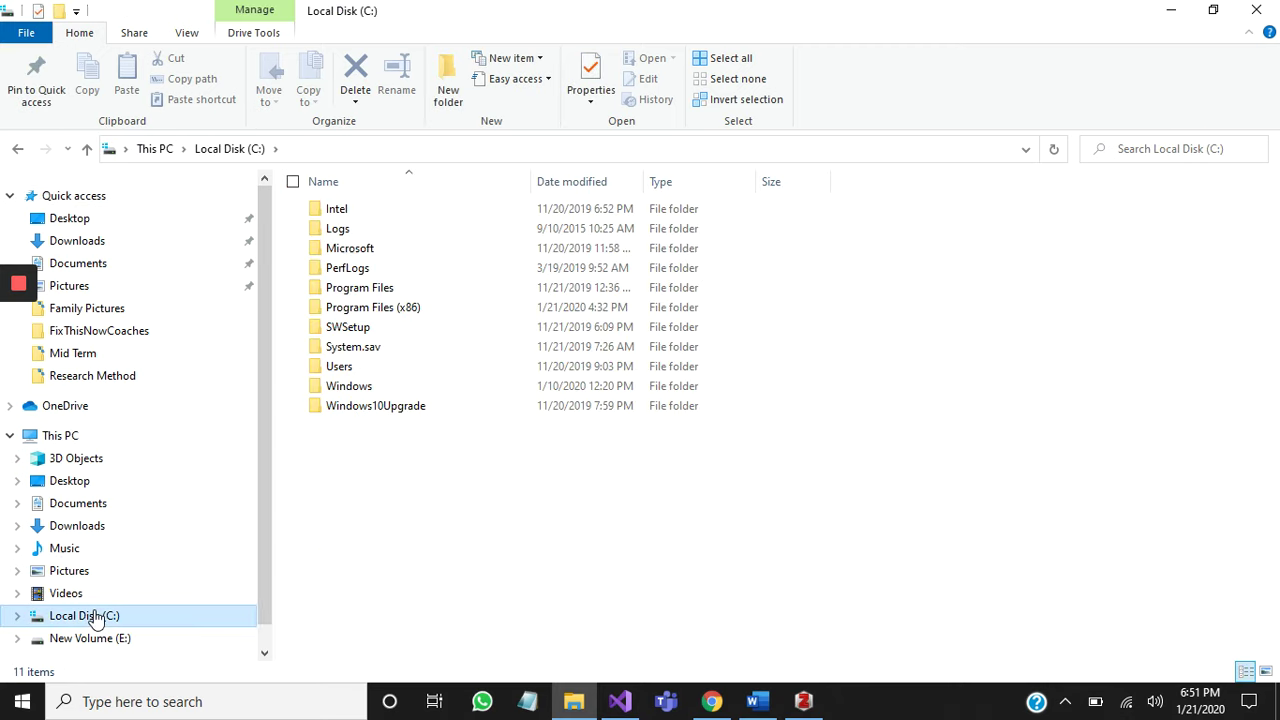
{"action": "left_click", "coordinate": [395, 316]}
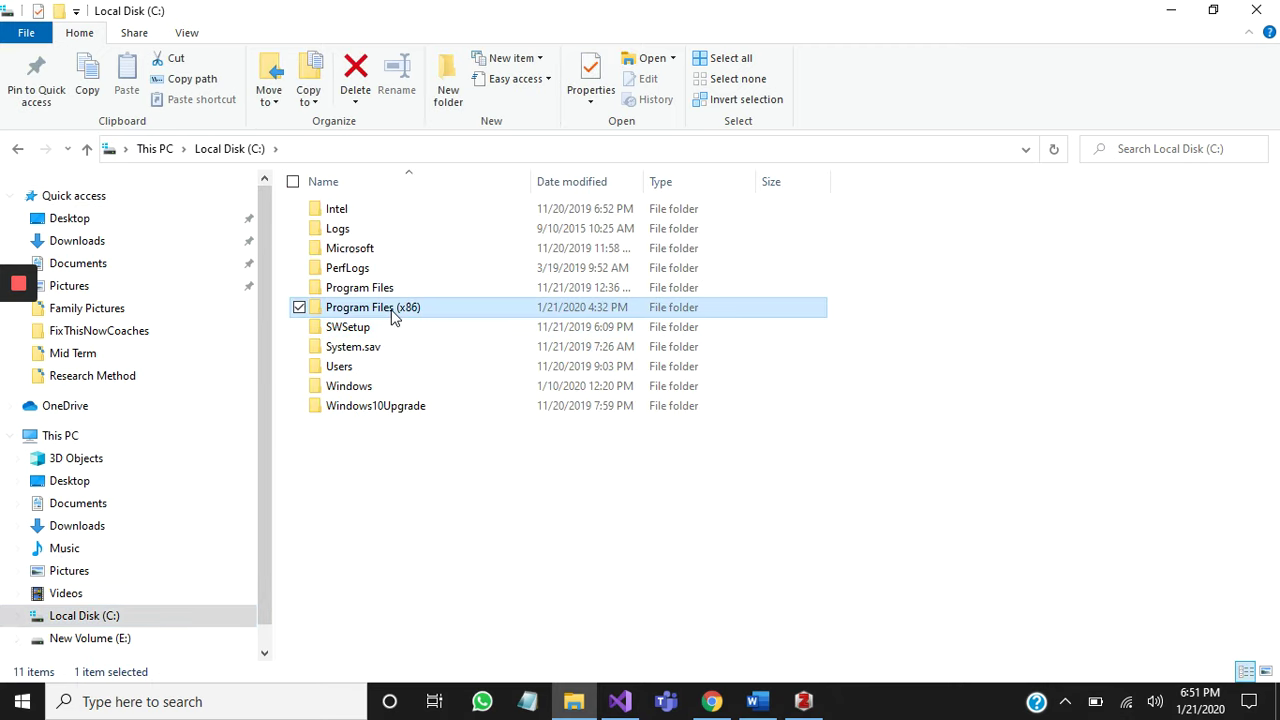
{"action": "double_click", "coordinate": [393, 312]}
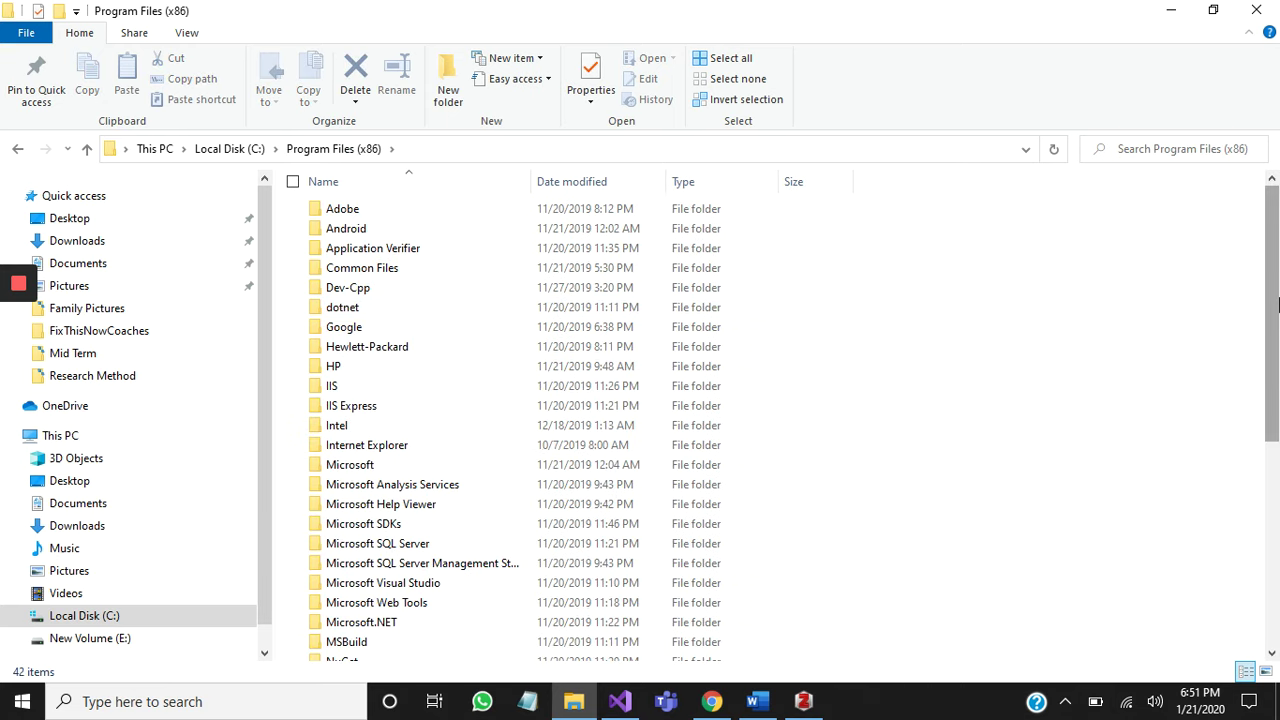
{"action": "scroll", "coordinate": [1278, 304], "scroll_direction": "down", "scroll_amount": 6}
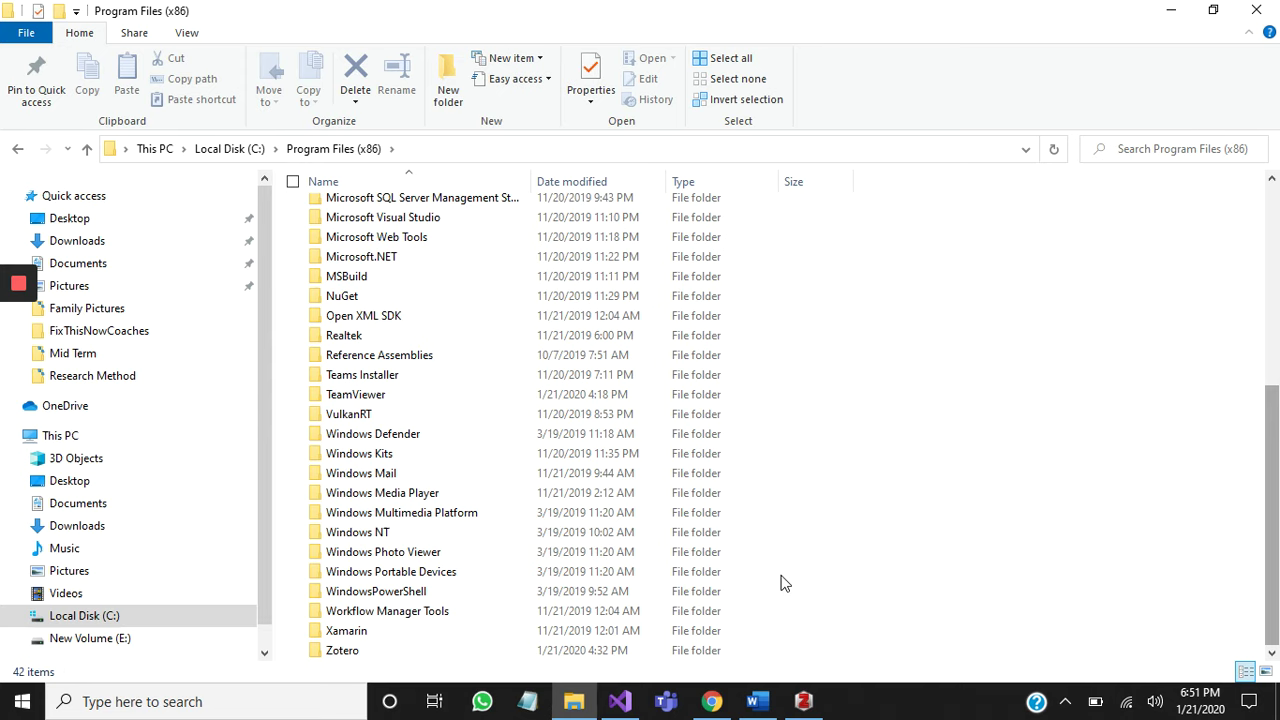
{"action": "double_click", "coordinate": [349, 655]}
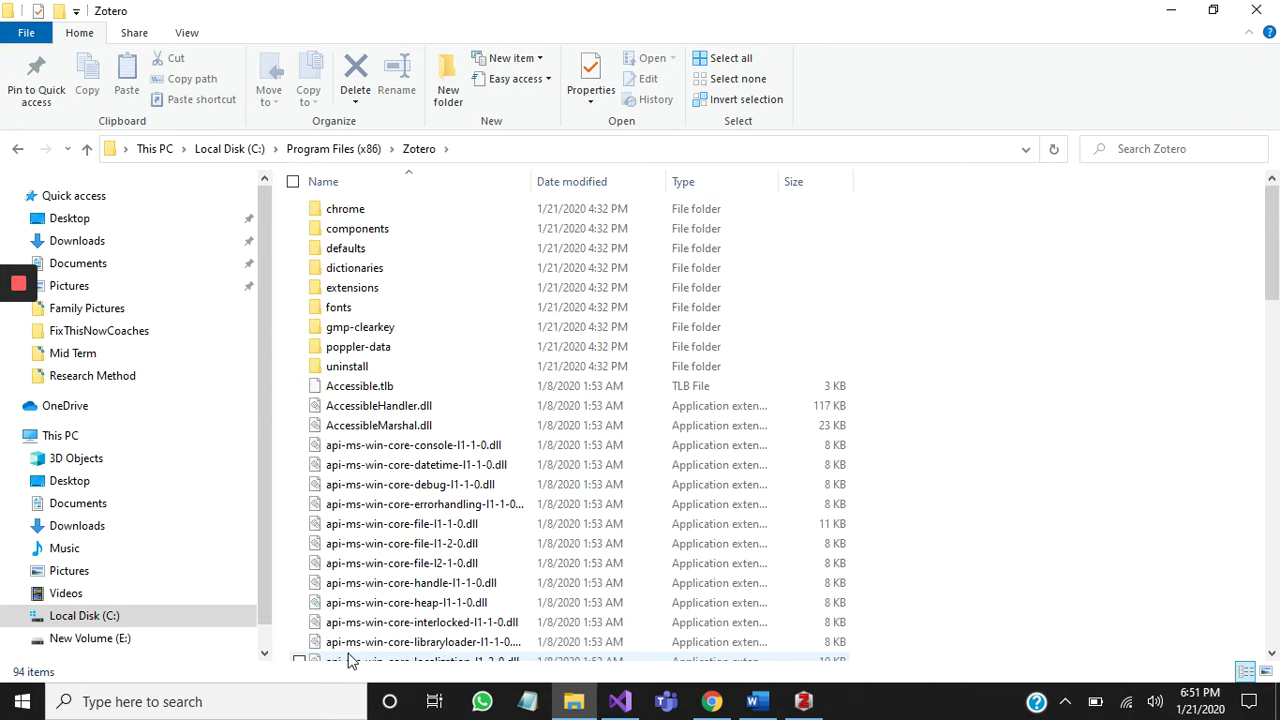
{"action": "double_click", "coordinate": [438, 297]}
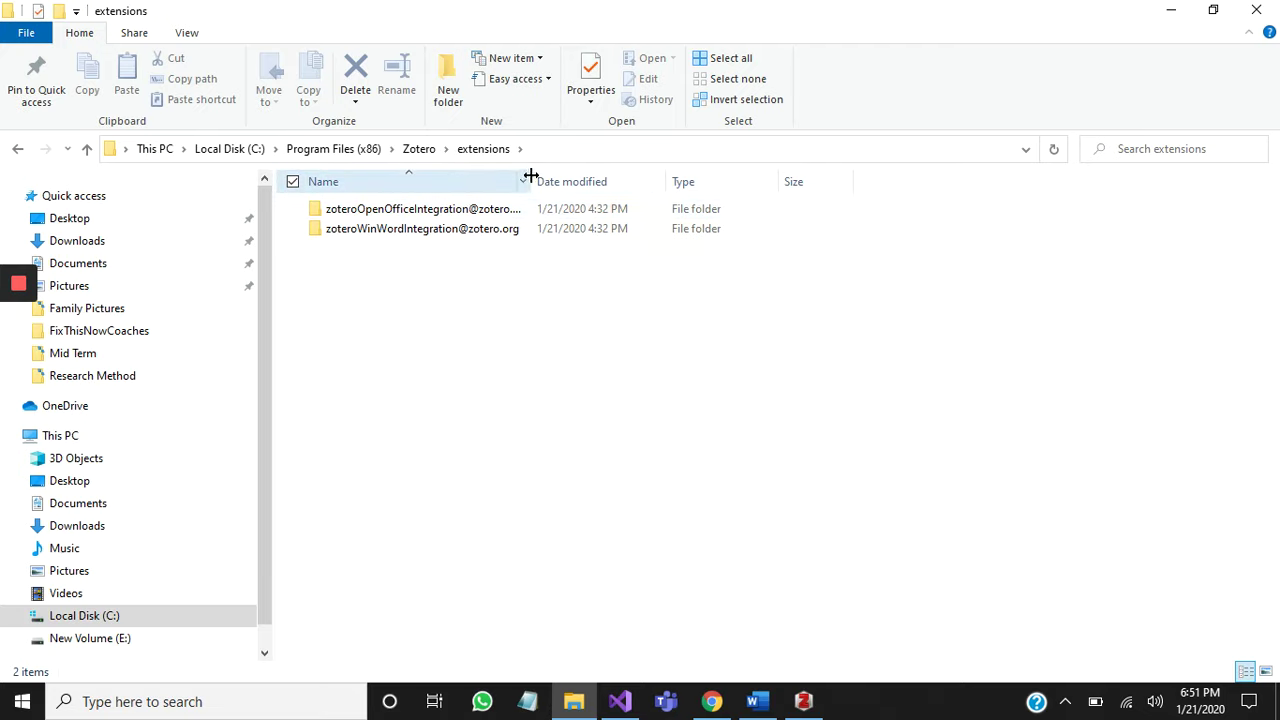
{"action": "left_click_drag", "start_coordinate": [528, 178], "coordinate": [733, 182]}
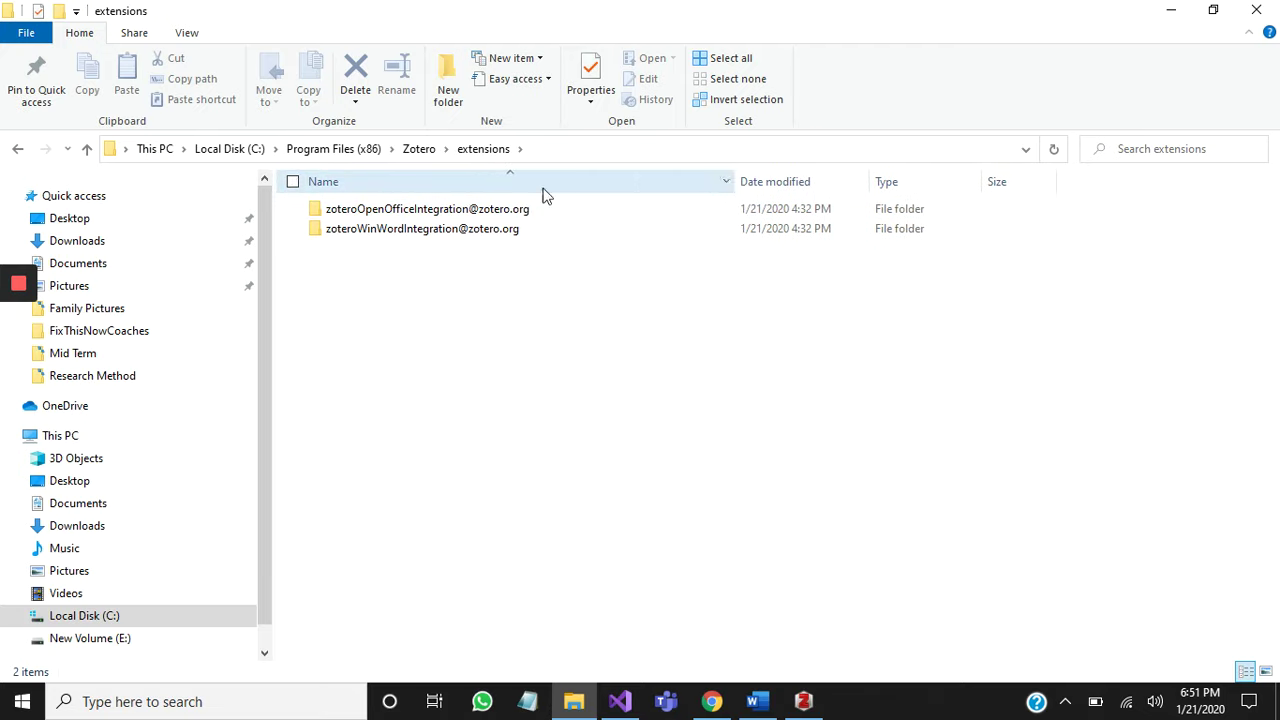
{"action": "double_click", "coordinate": [365, 230]}
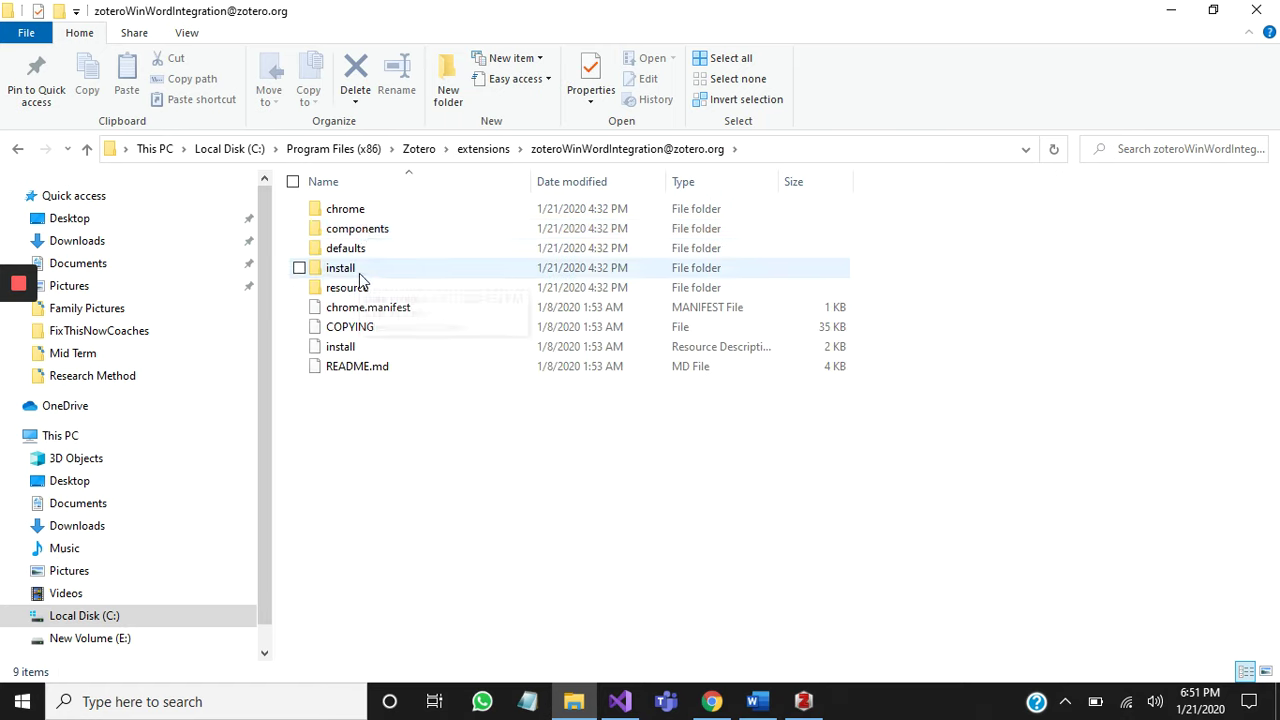
Open the install folder and select the Zotero Macro-Enabled Template, cancelling the accidental rename
{"action": "double_click", "coordinate": [359, 270]}
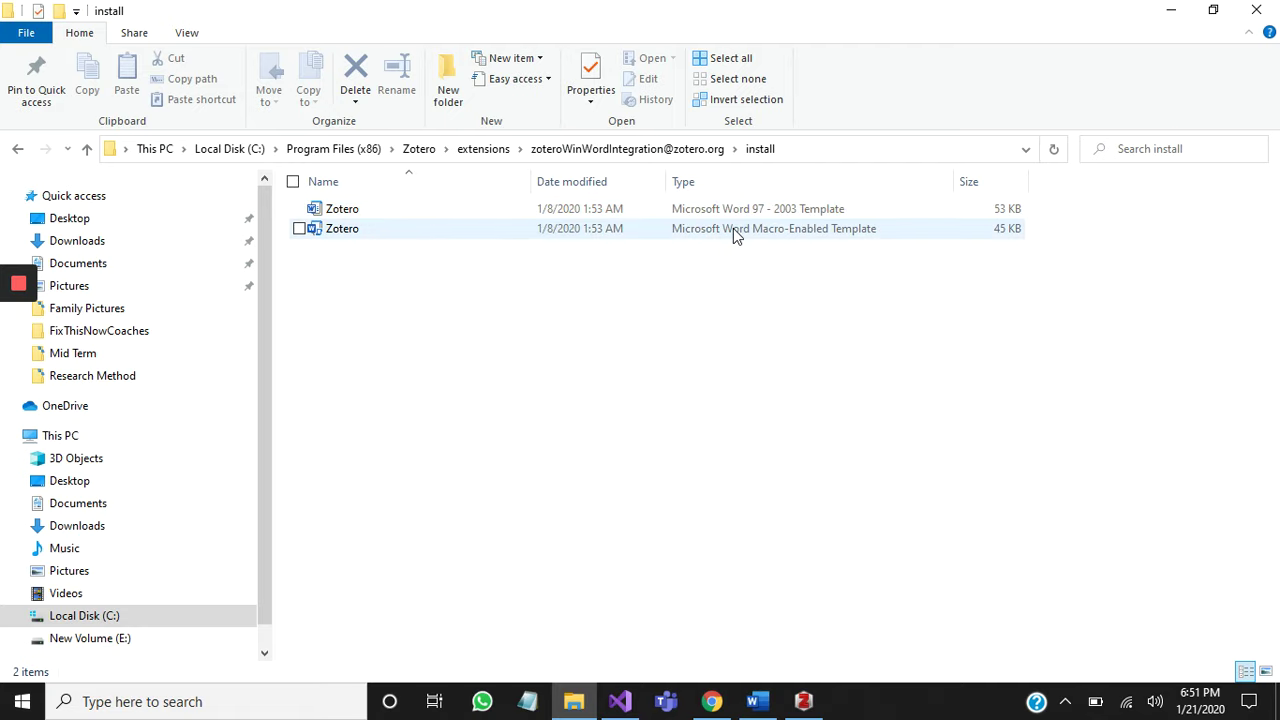
{"action": "left_click", "coordinate": [377, 233]}
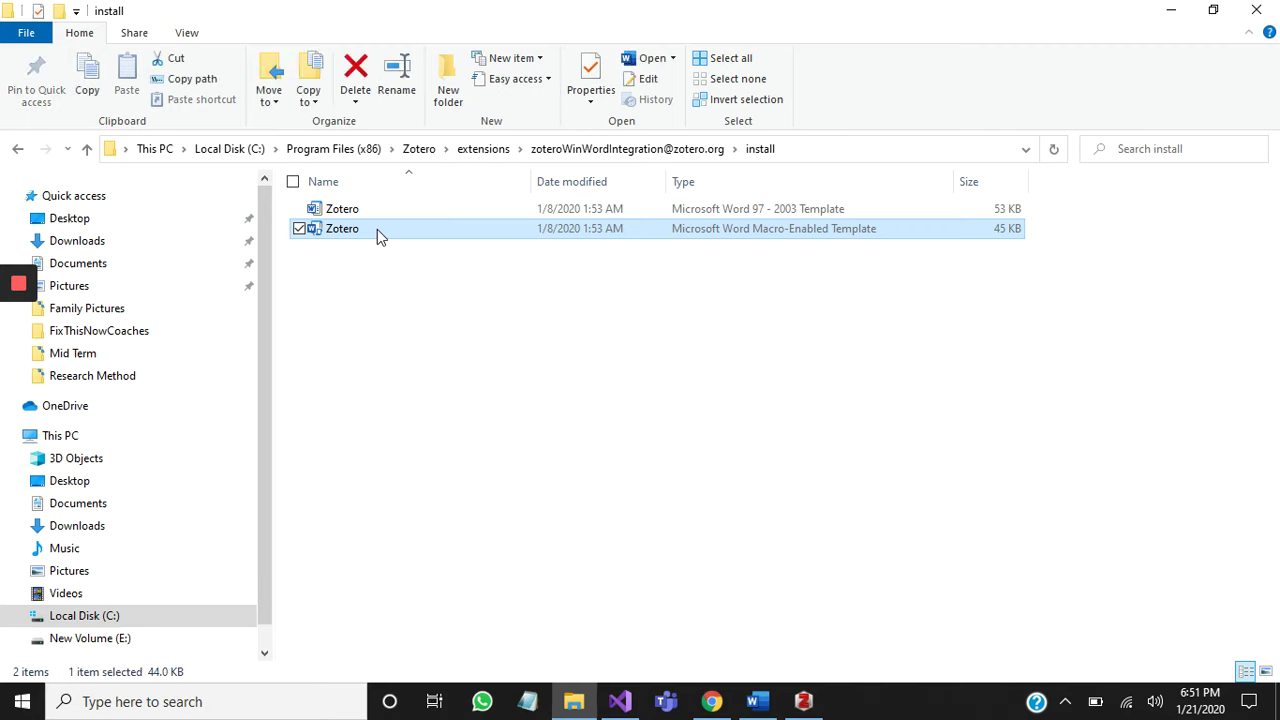
{"action": "left_click", "coordinate": [377, 229]}
{"action": "left_click", "coordinate": [400, 235]}
Bring the IoT healthcare document to the front and open Word Options from File
{"action": "mouse_move", "coordinate": [756, 712]}
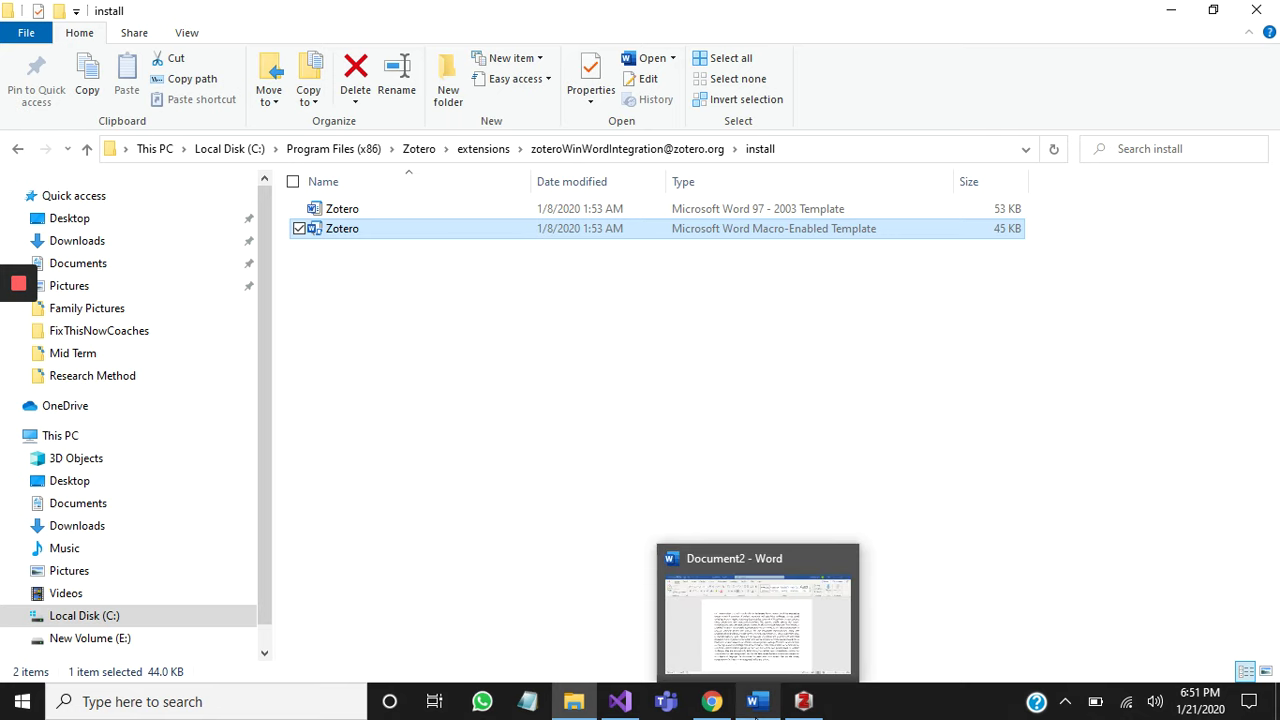
{"action": "left_click", "coordinate": [756, 712]}
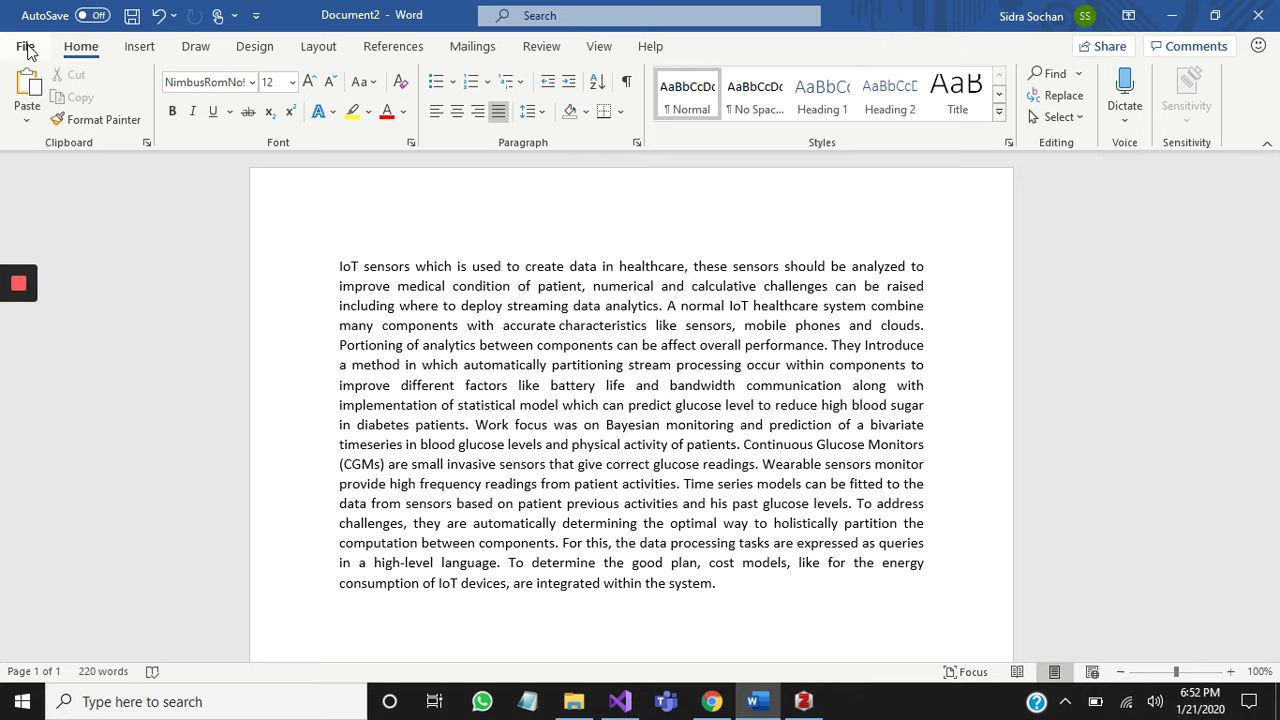
{"action": "left_click", "coordinate": [27, 51]}
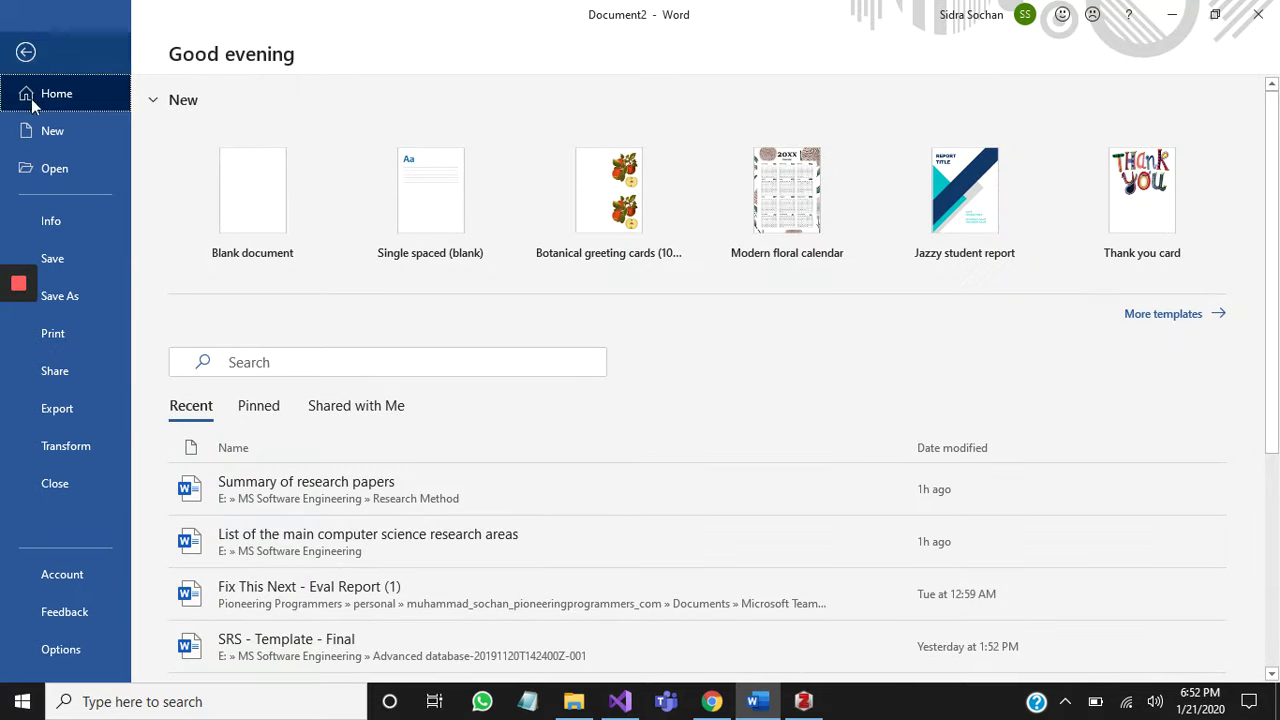
{"action": "left_click", "coordinate": [79, 660]}
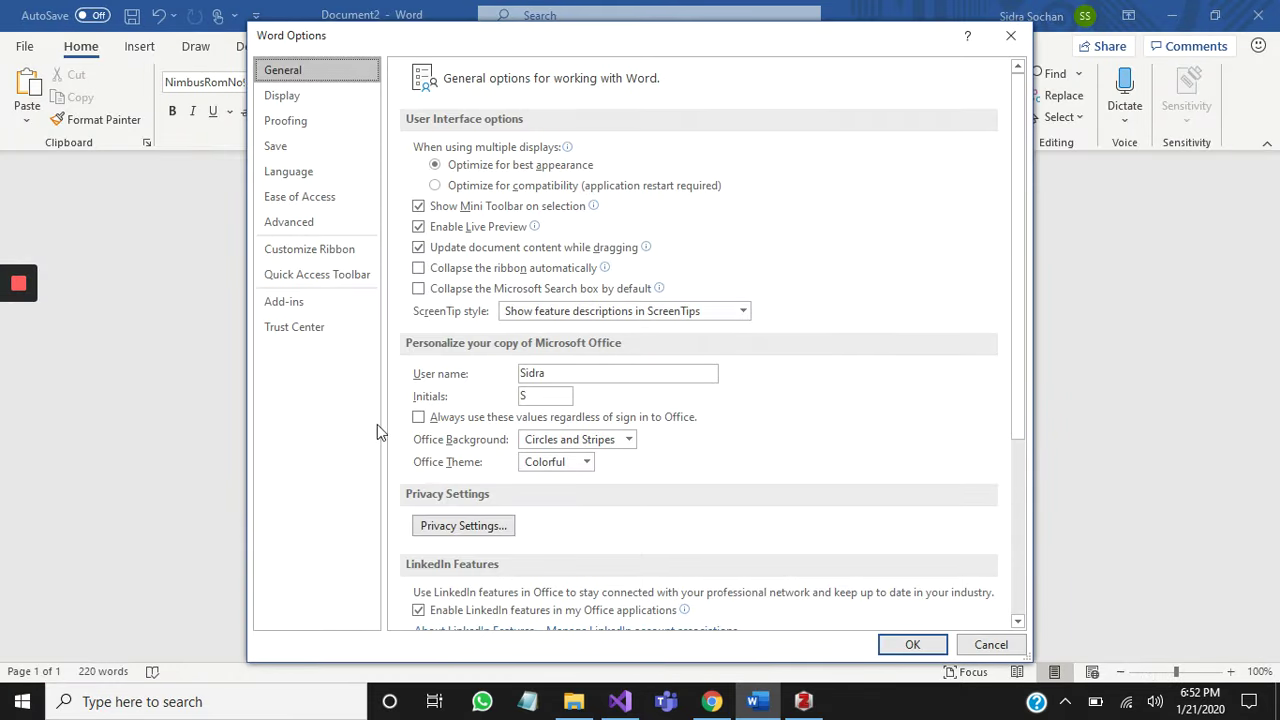
In Advanced options, scroll to General and open File Locations
{"action": "left_click", "coordinate": [298, 235]}
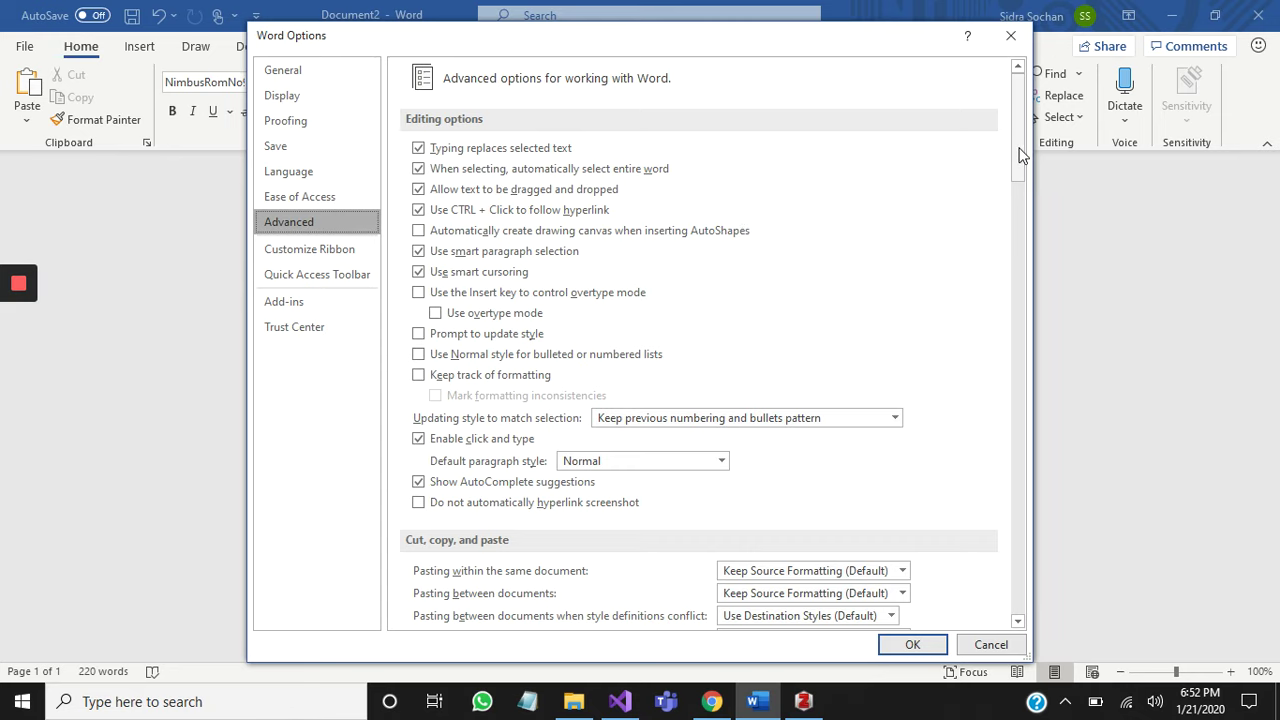
{"action": "left_click_drag", "start_coordinate": [1022, 155], "coordinate": [1018, 558]}
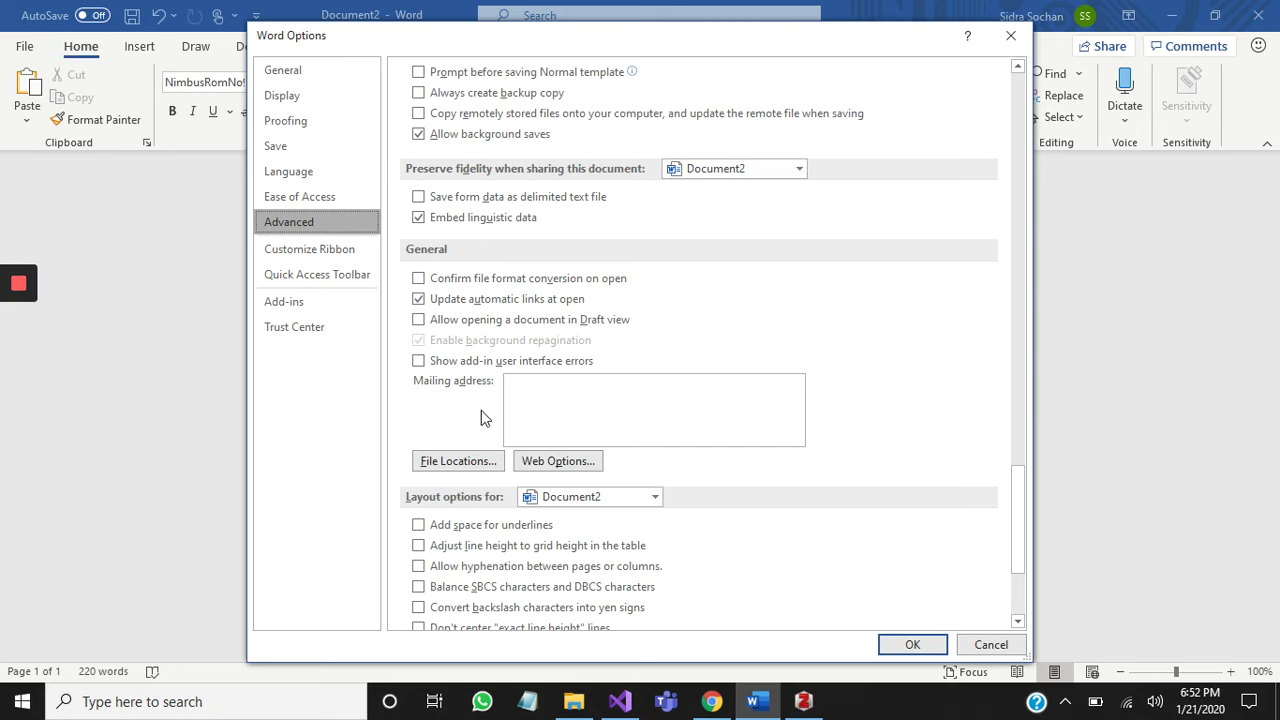
{"action": "left_click", "coordinate": [460, 461]}
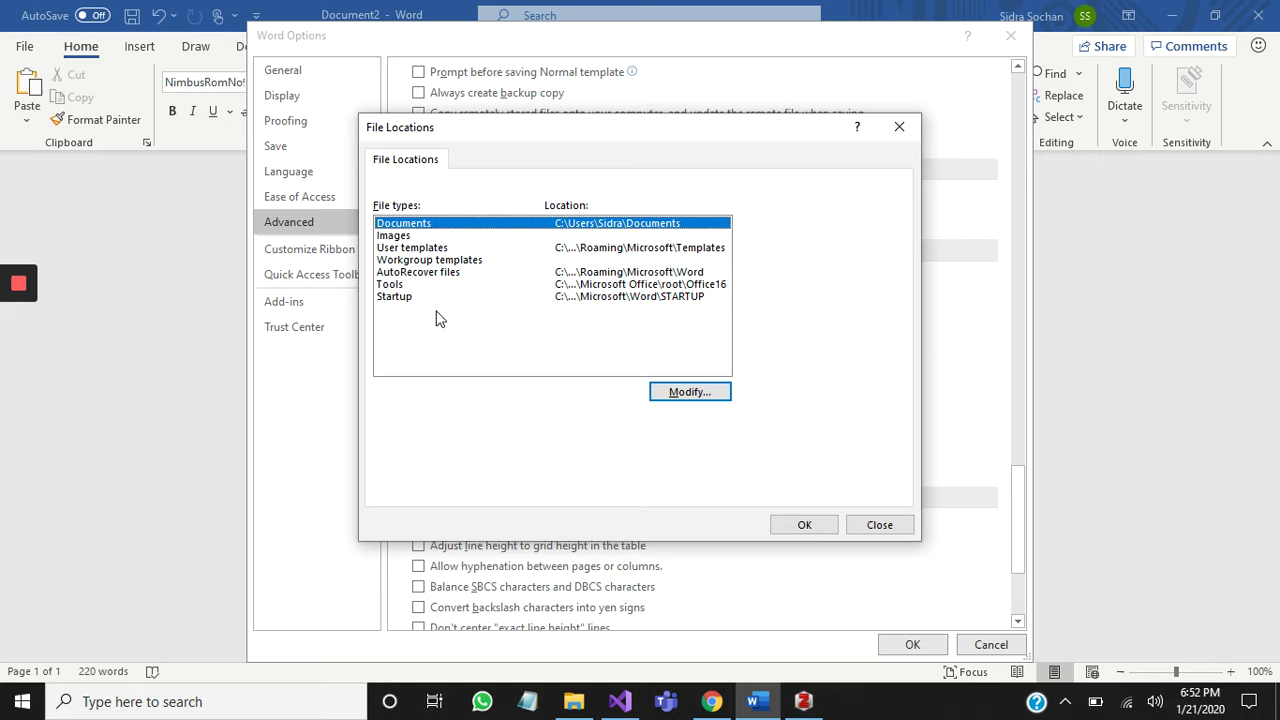
Modify the Startup file location, browsing to the empty Microsoft\Word\STARTUP folder
{"action": "left_click", "coordinate": [395, 299]}
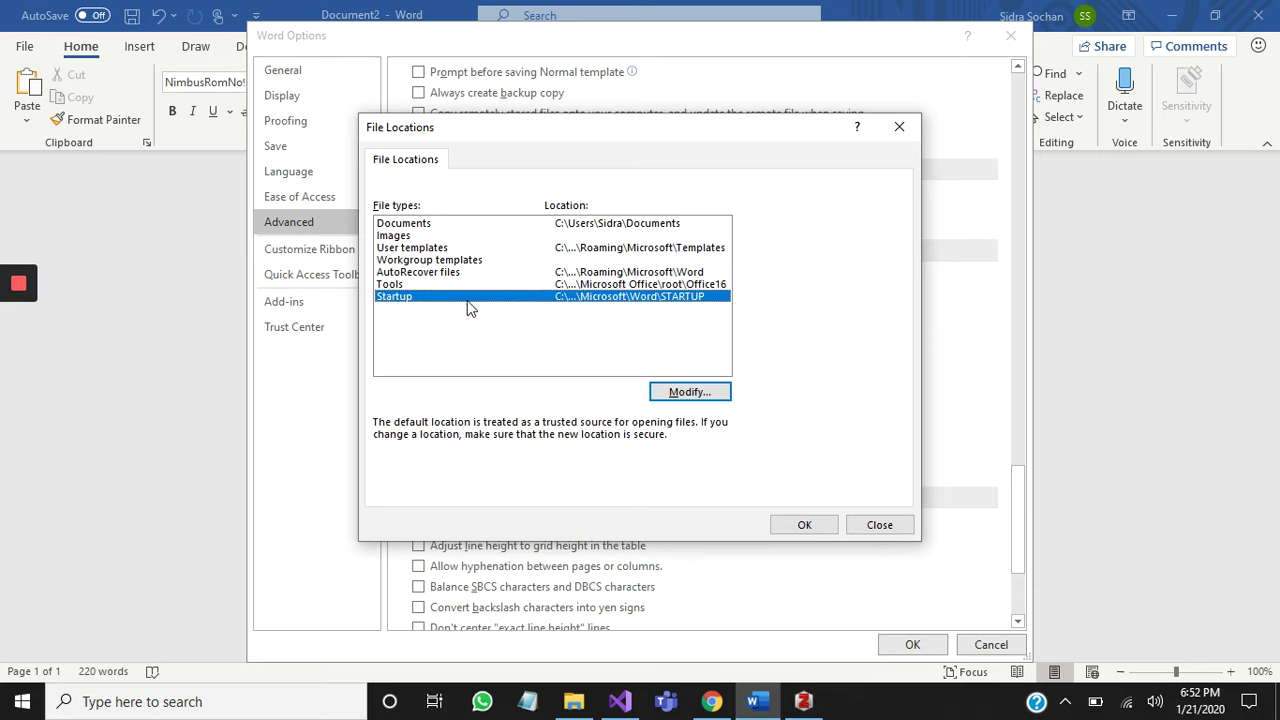
{"action": "left_click", "coordinate": [697, 395]}
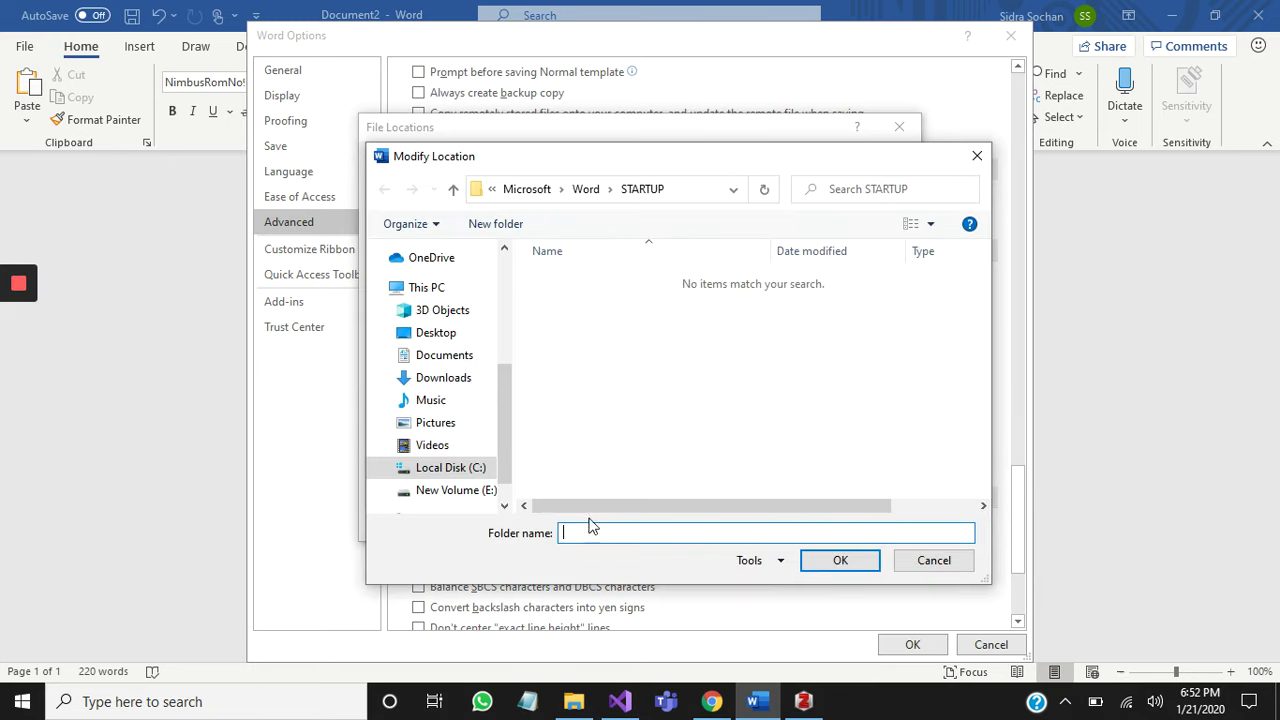
{"action": "mouse_move", "coordinate": [588, 708]}
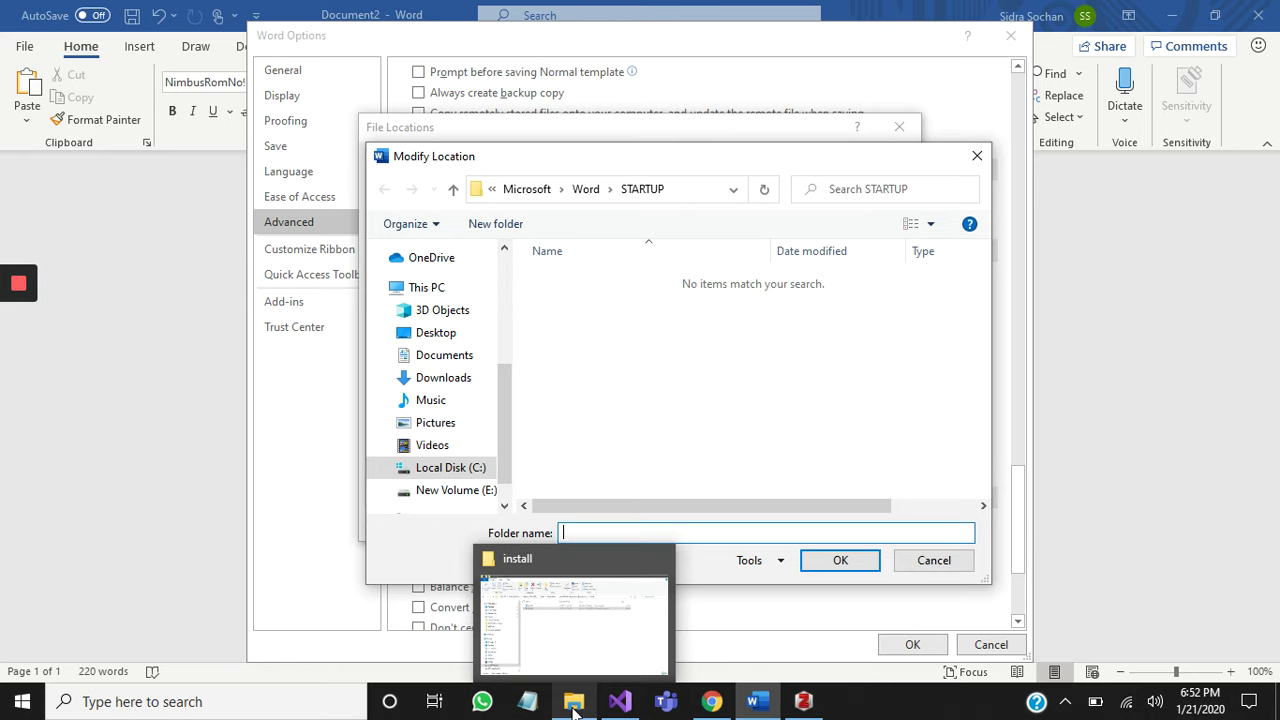
Back in the install folder, copy the Zotero Macro-Enabled Template file
{"action": "left_click", "coordinate": [575, 708]}
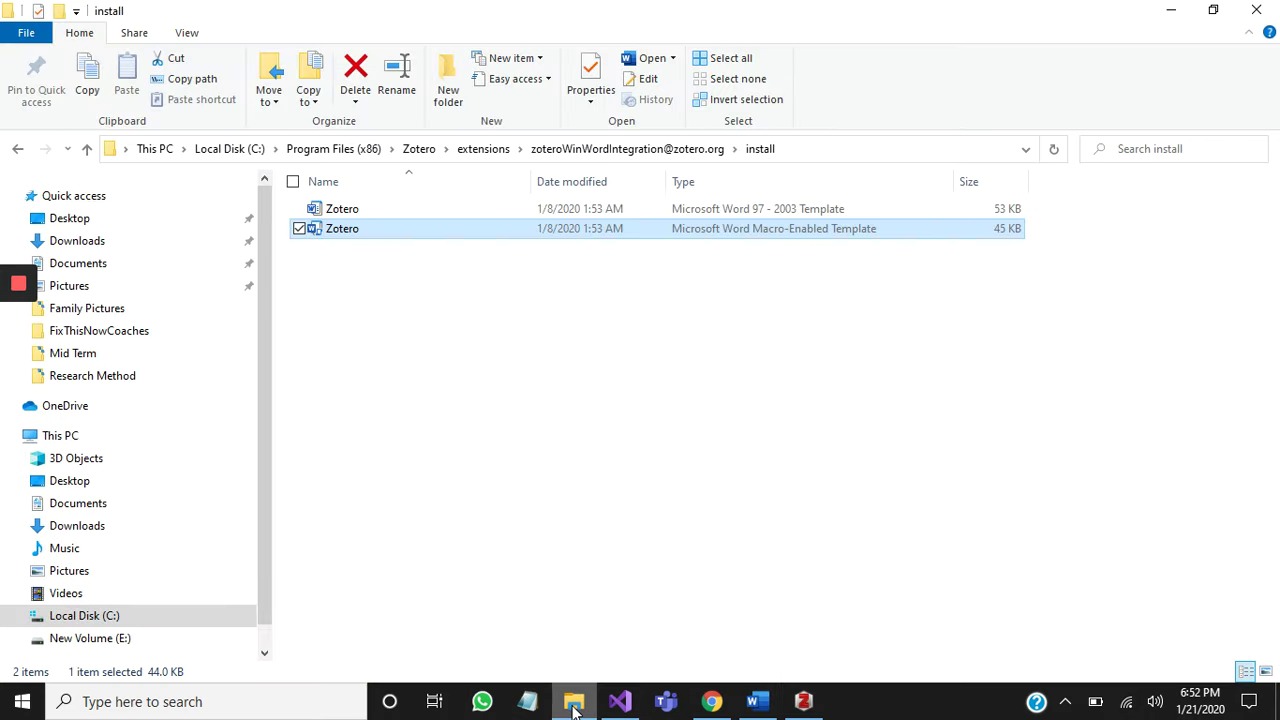
{"action": "right_click", "coordinate": [387, 240]}
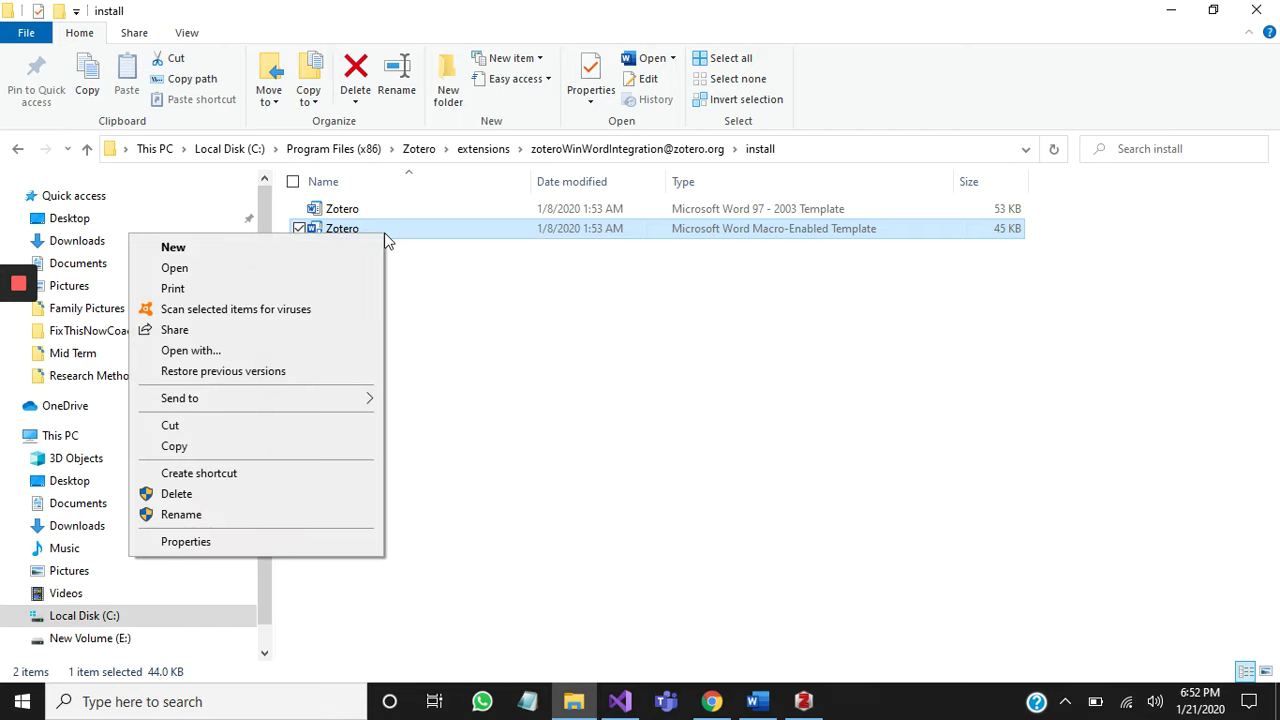
{"action": "left_click", "coordinate": [278, 452]}
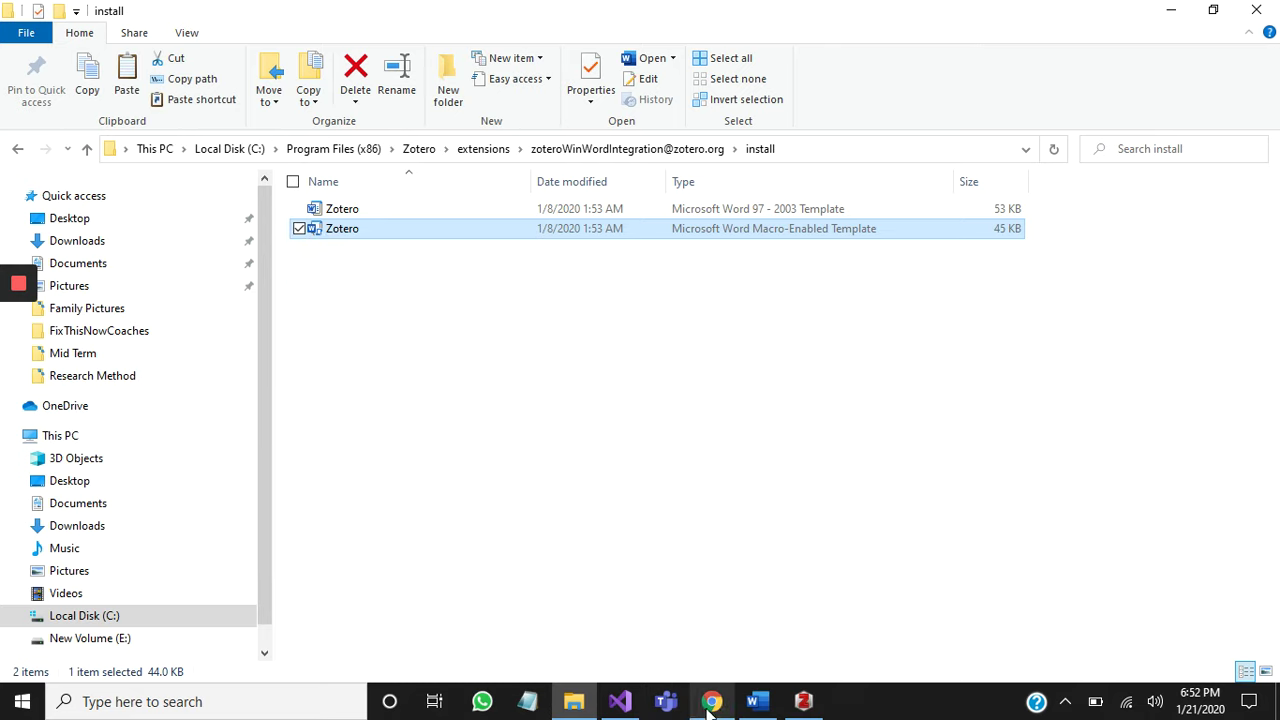
Paste the Zotero Macro-Enabled Template into the empty STARTUP folder
{"action": "left_click", "coordinate": [757, 701]}
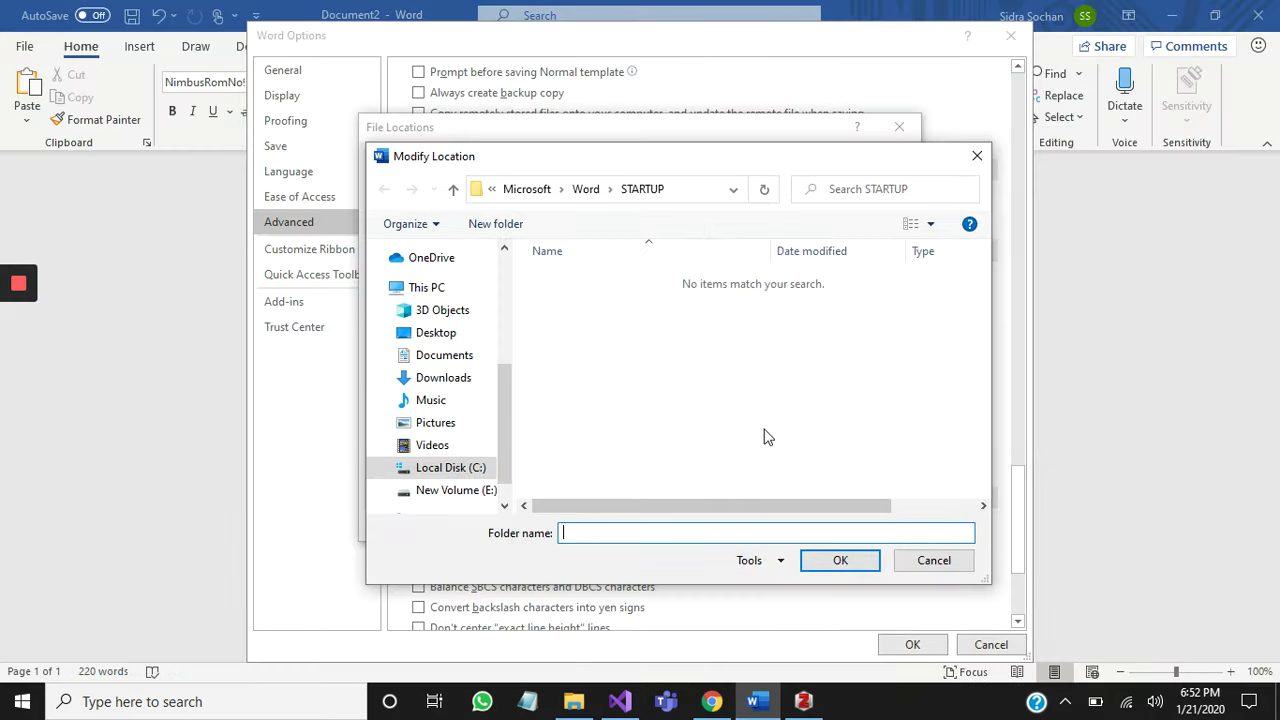
{"action": "right_click", "coordinate": [630, 330]}
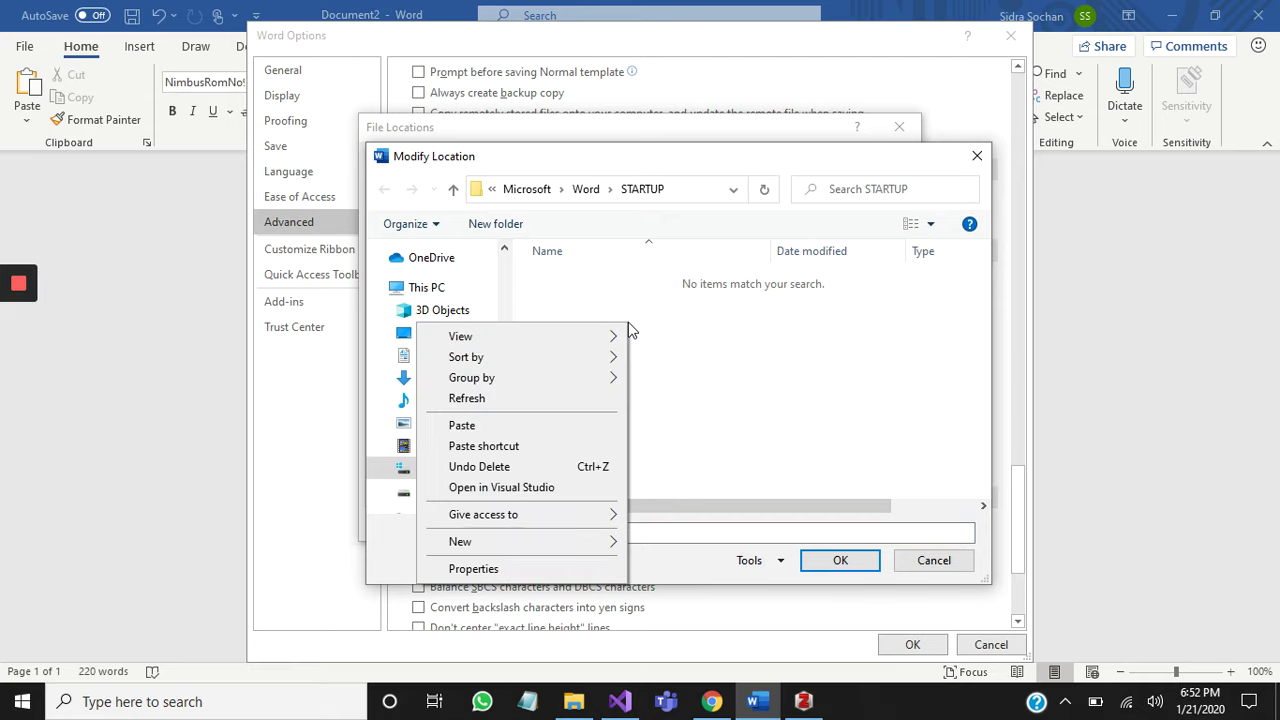
{"action": "left_click", "coordinate": [537, 434]}
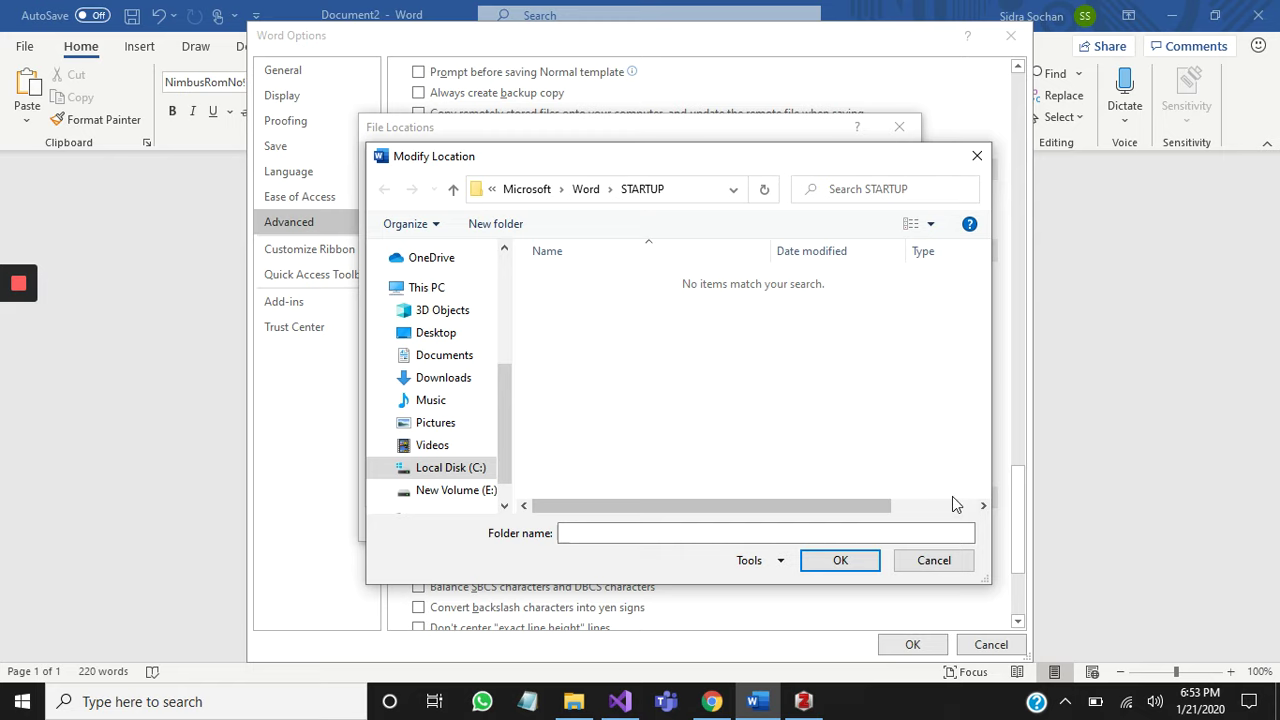
Check the STARTUP folder's full path and accept it as Word's Startup location
{"action": "left_click", "coordinate": [697, 191]}
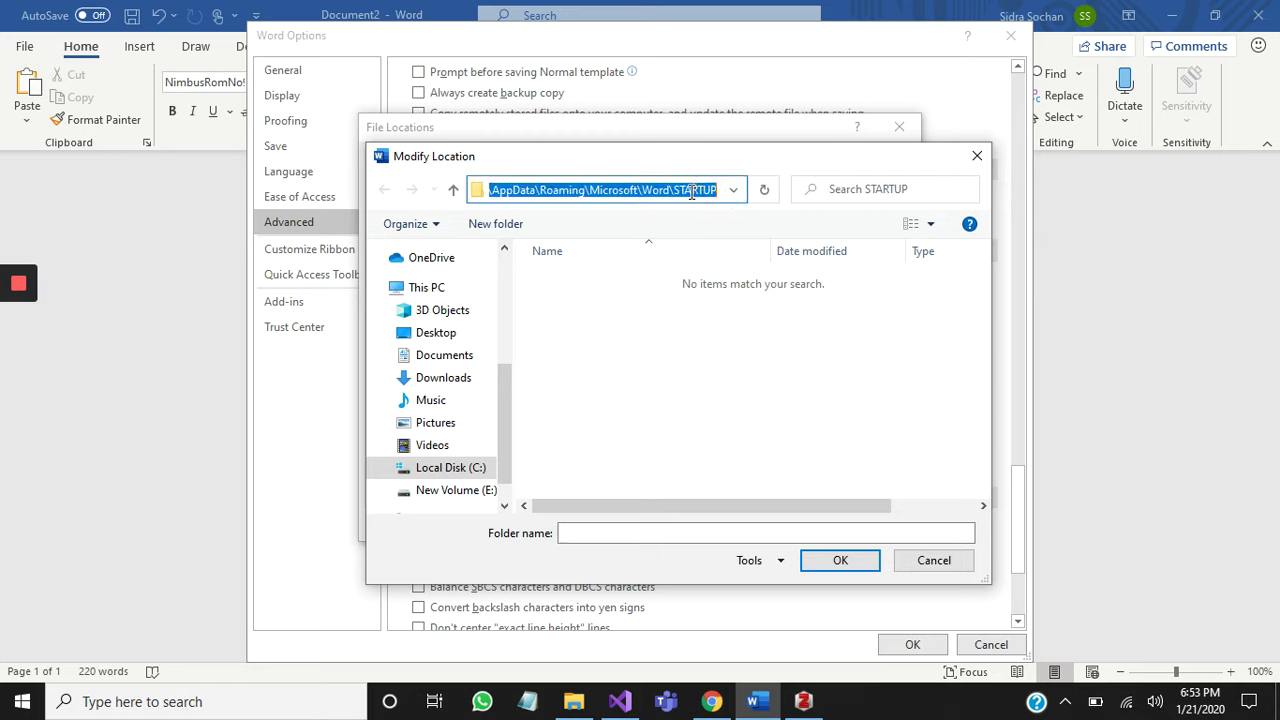
{"action": "left_click", "coordinate": [831, 563]}
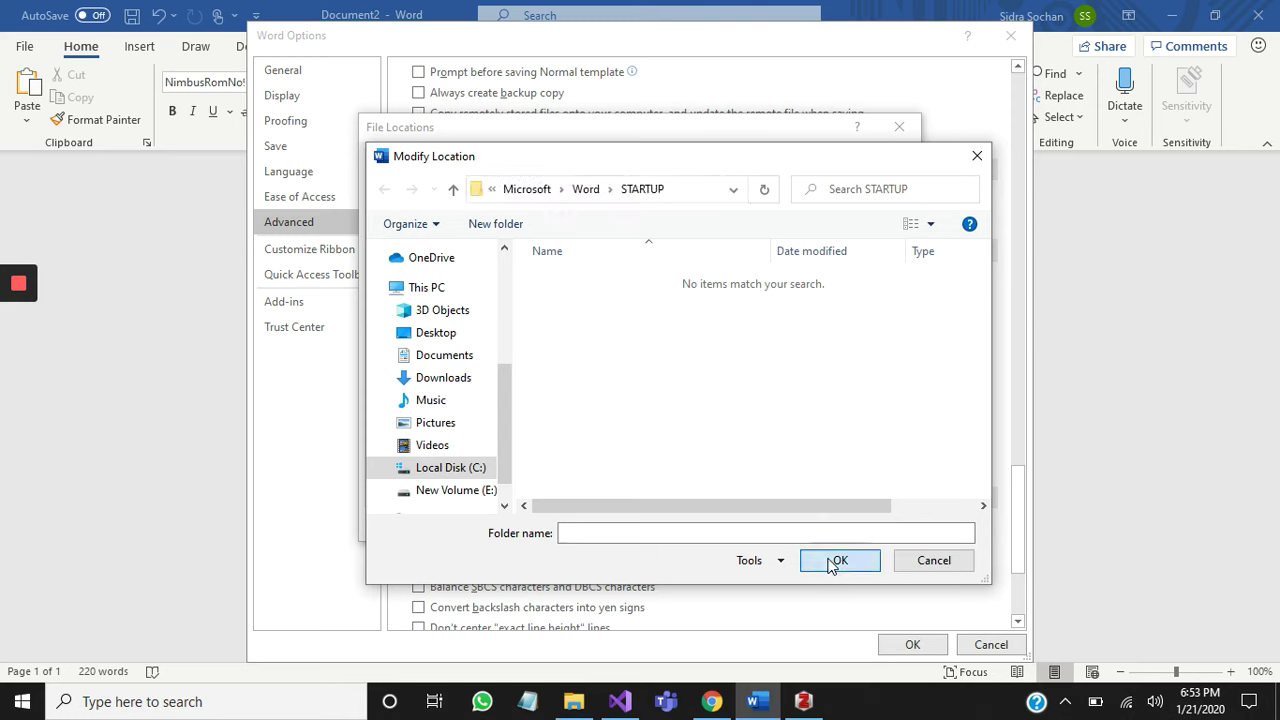
{"action": "left_click", "coordinate": [830, 563]}
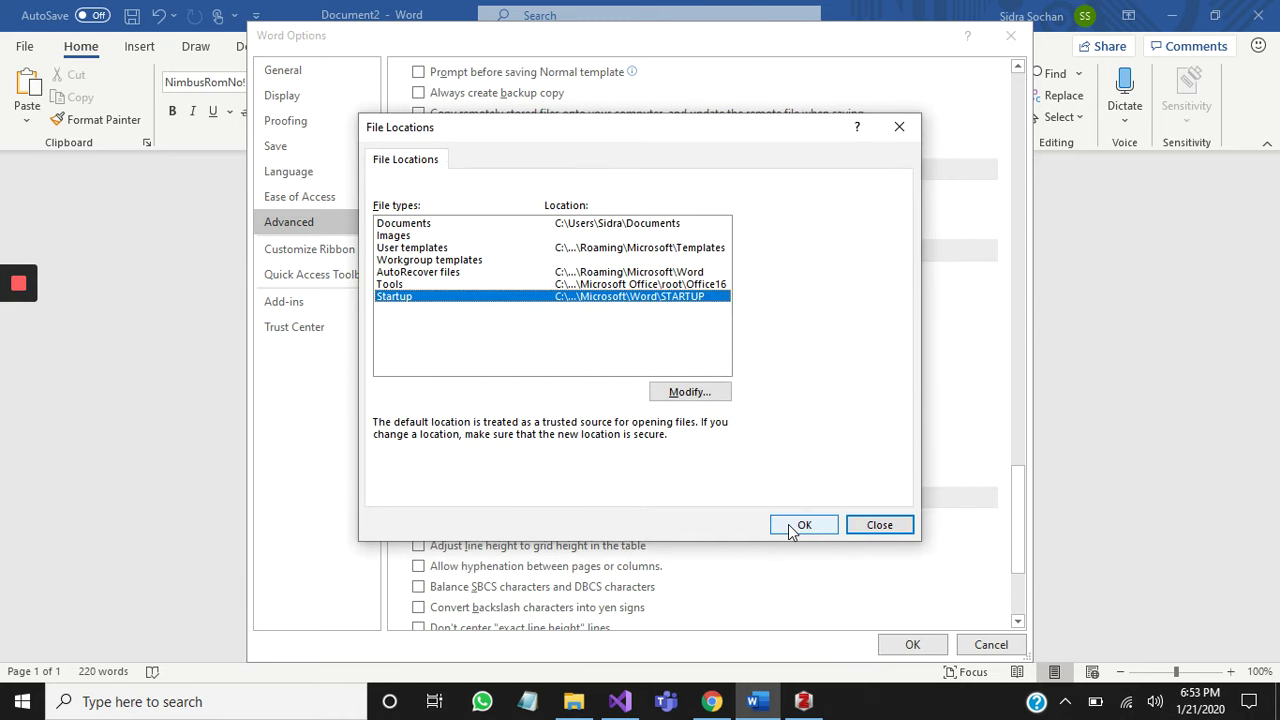
Close File Locations and Word Options, then cancel a started save
{"action": "left_click", "coordinate": [789, 529]}
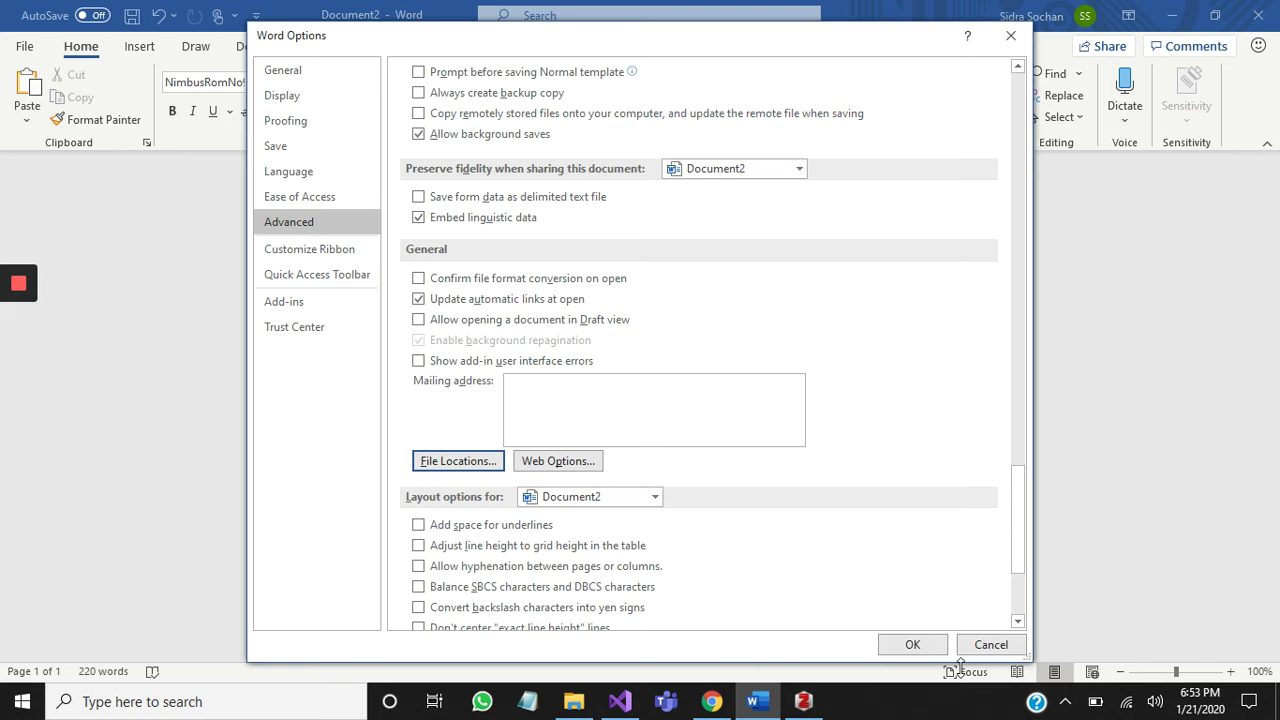
{"action": "left_click", "coordinate": [914, 646]}
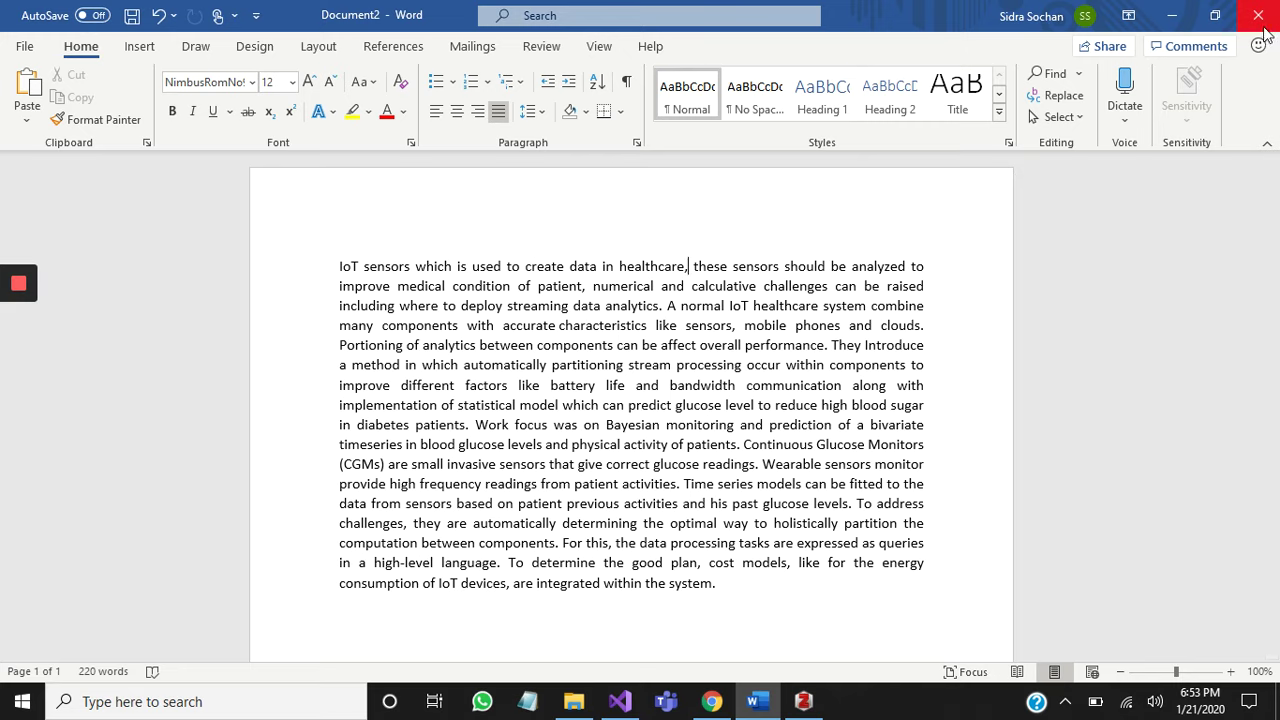
{"action": "left_click", "coordinate": [133, 17]}
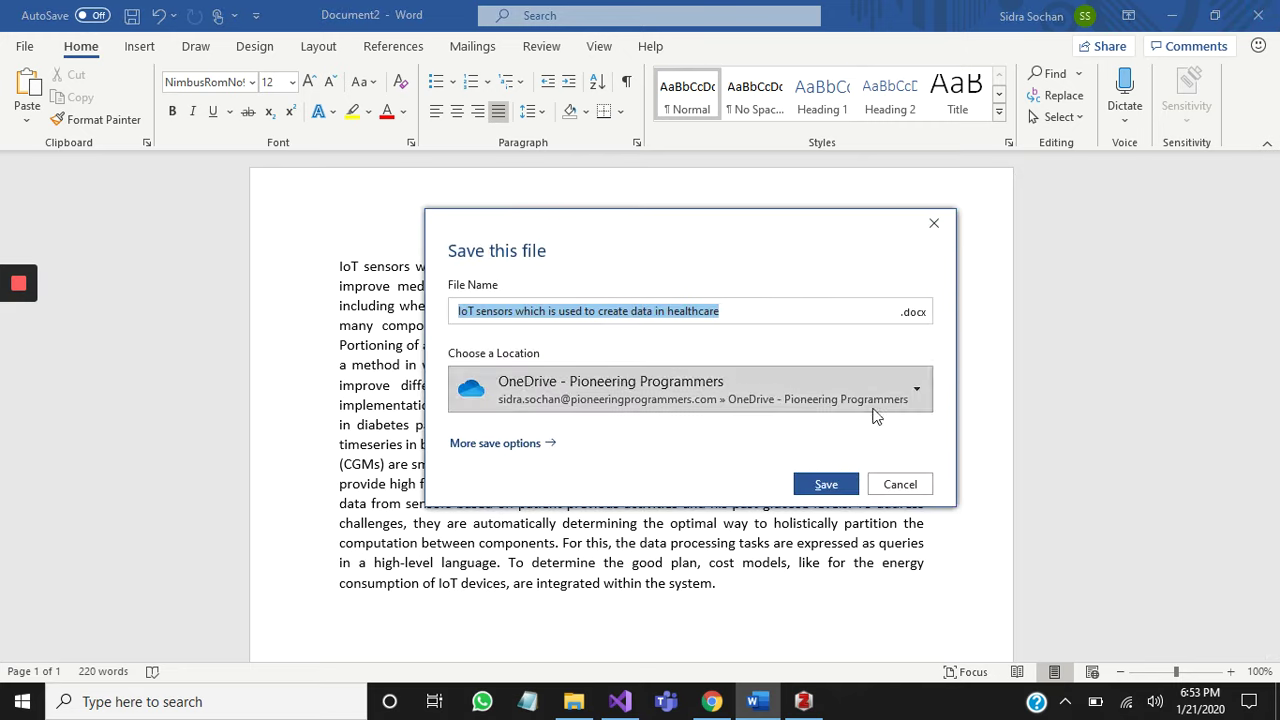
{"action": "left_click", "coordinate": [900, 484]}
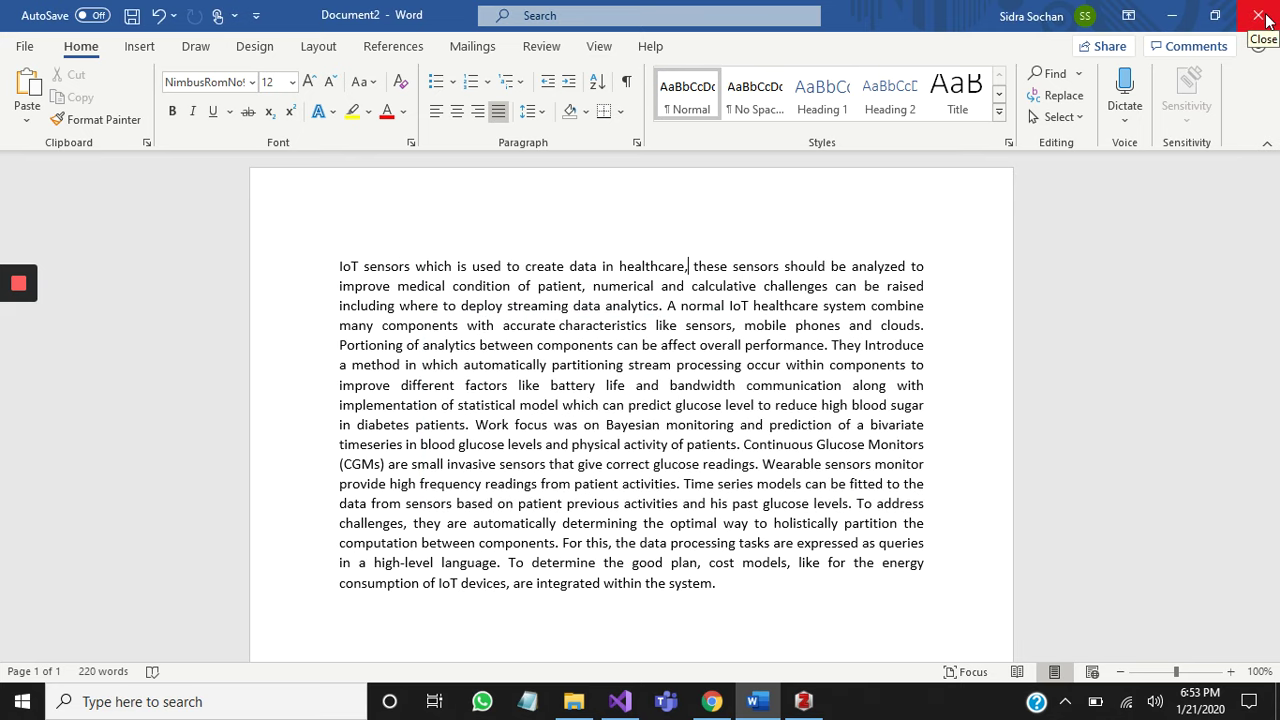
Close Word, saving the IoT healthcare document to drive E:
{"action": "left_click", "coordinate": [1262, 17]}
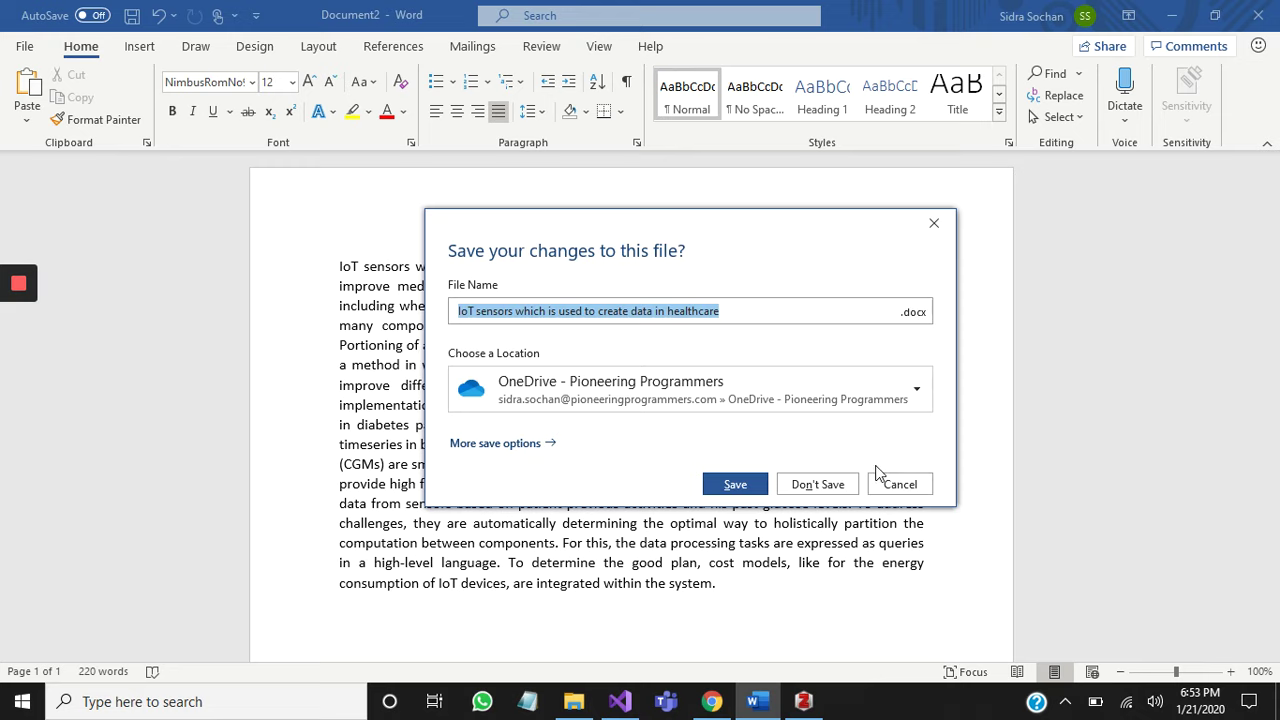
{"action": "left_click", "coordinate": [918, 392]}
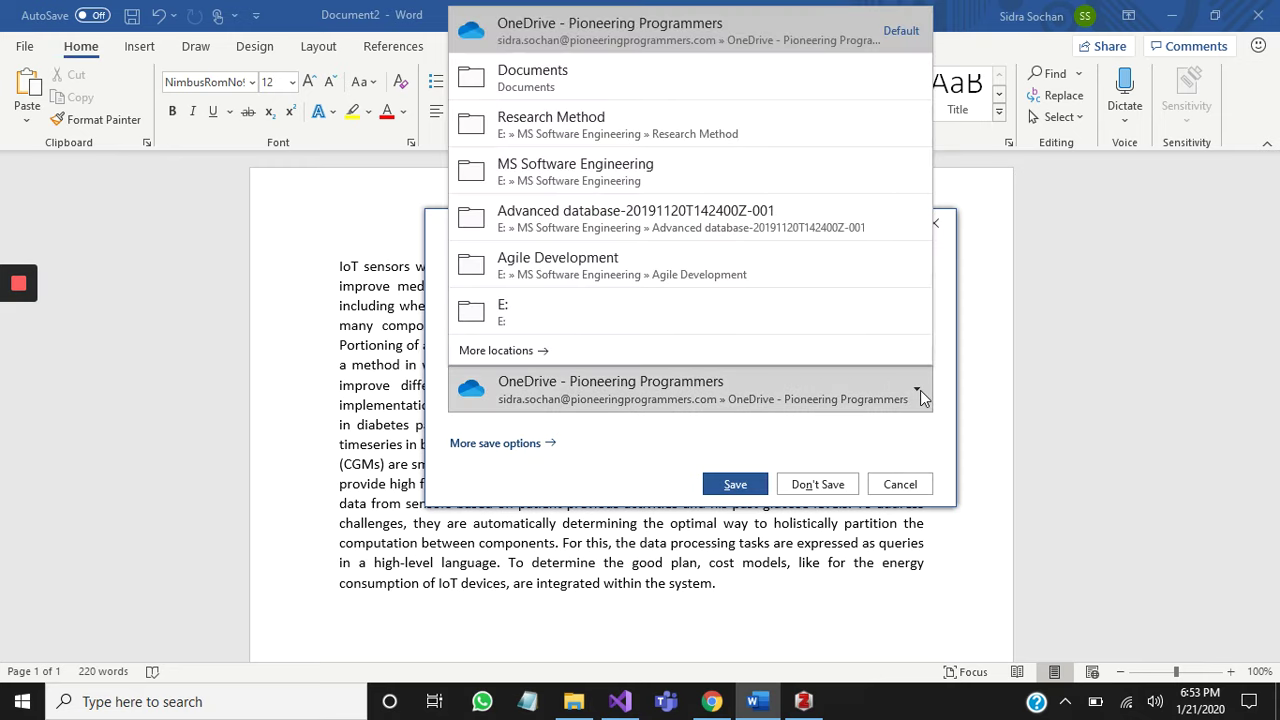
{"action": "left_click", "coordinate": [574, 304]}
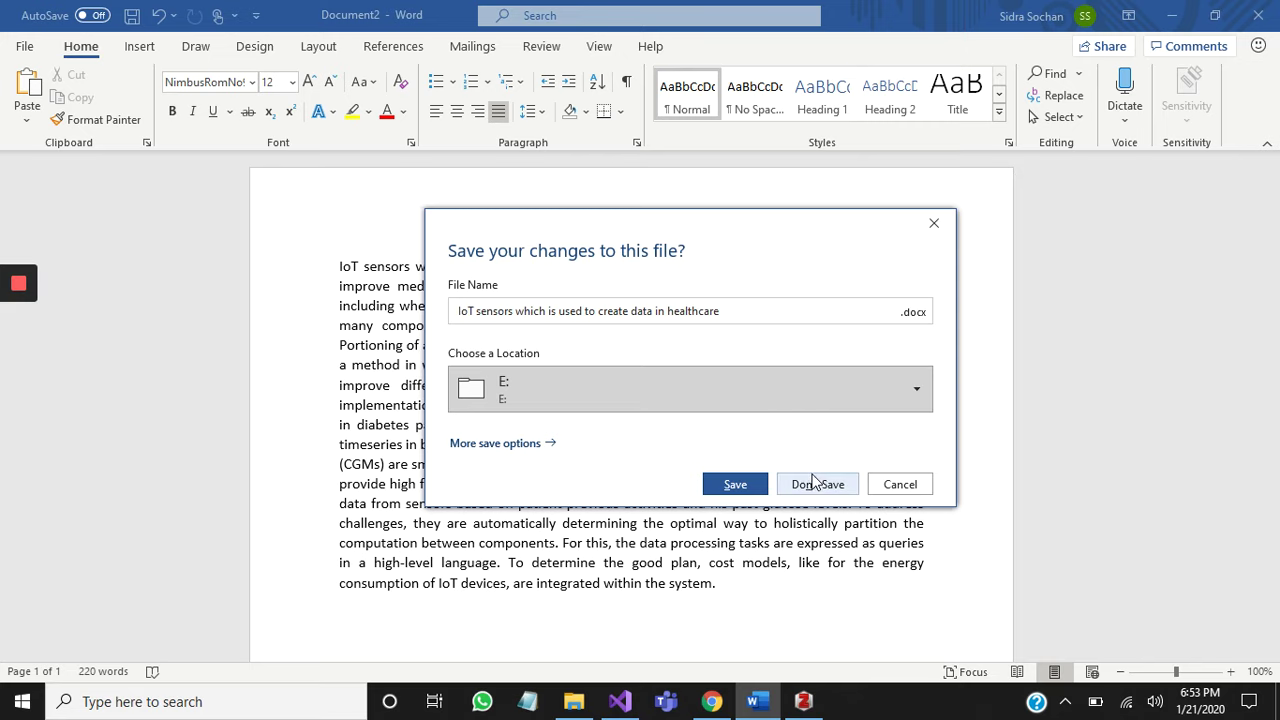
{"action": "left_click", "coordinate": [735, 485]}
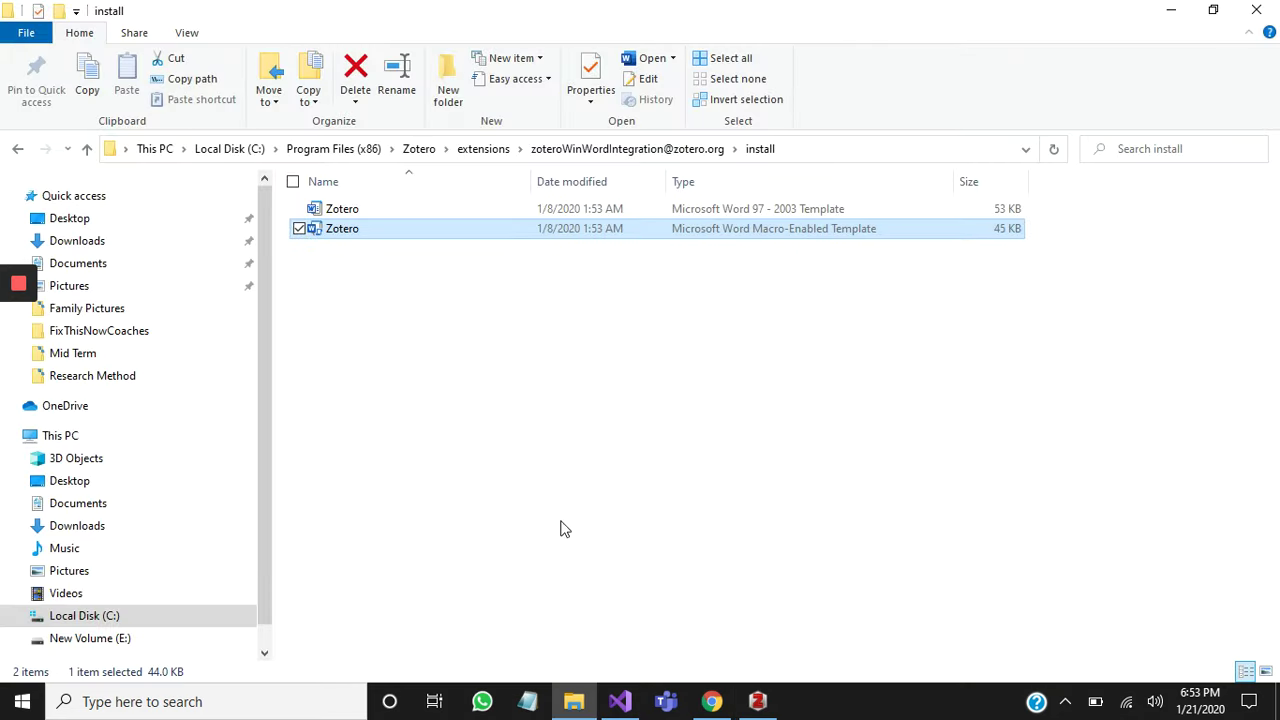
Check Word's STARTUP folder for the Zotero template, then reopen the IoT sensors document from E:
{"action": "left_click", "coordinate": [835, 153]}
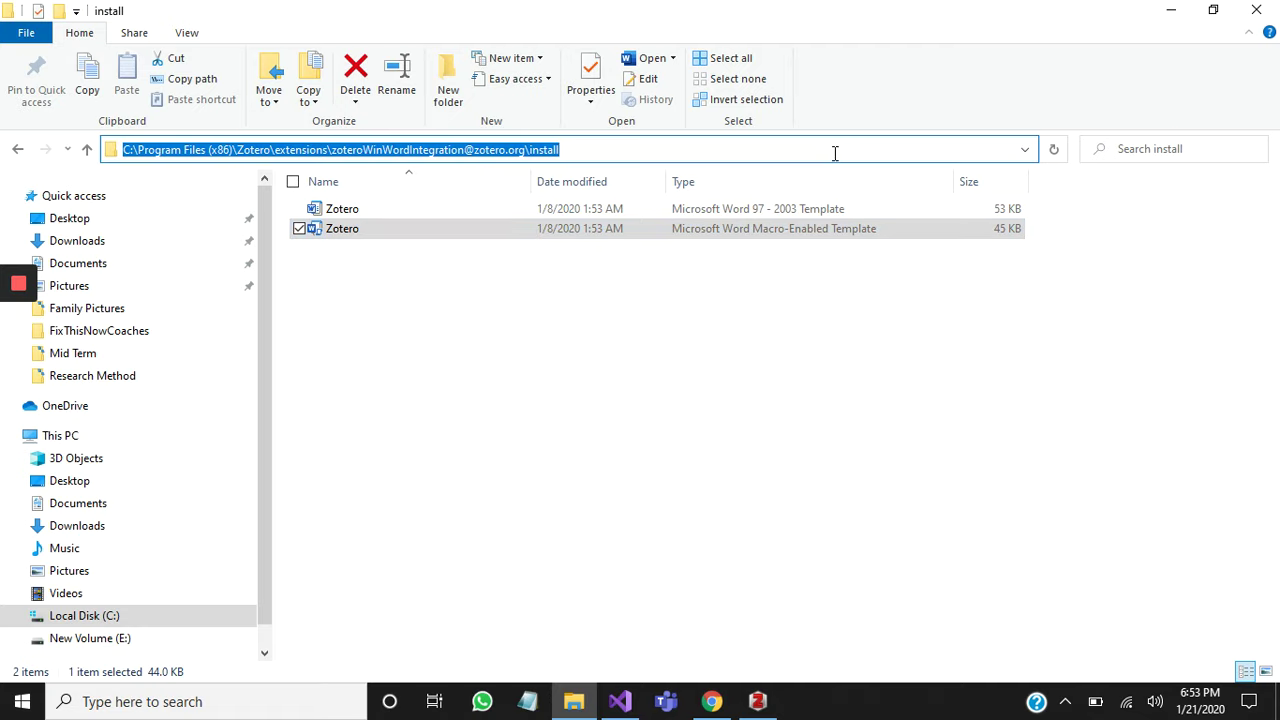
{"action": "type", "text": "C:\\Users\\Sidra\\AppData\\Roaming\\Microsoft\\Word\\STARTUP"}
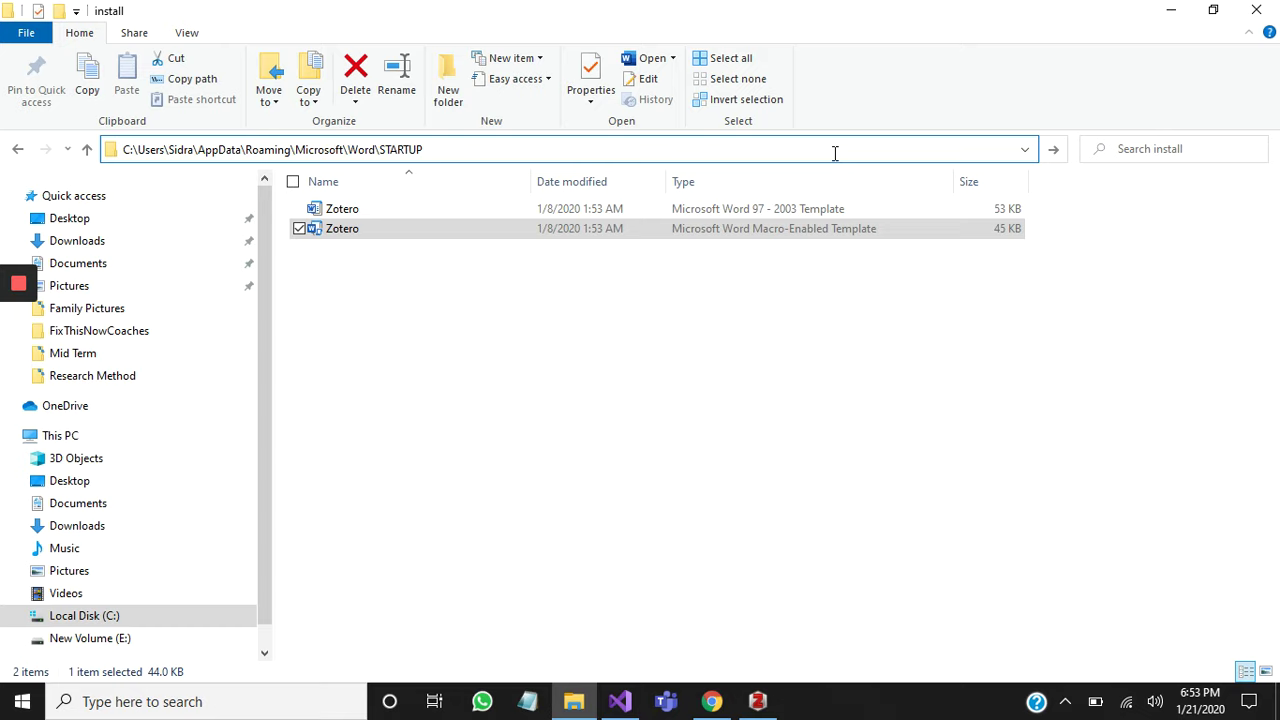
{"action": "key", "text": "Return"}
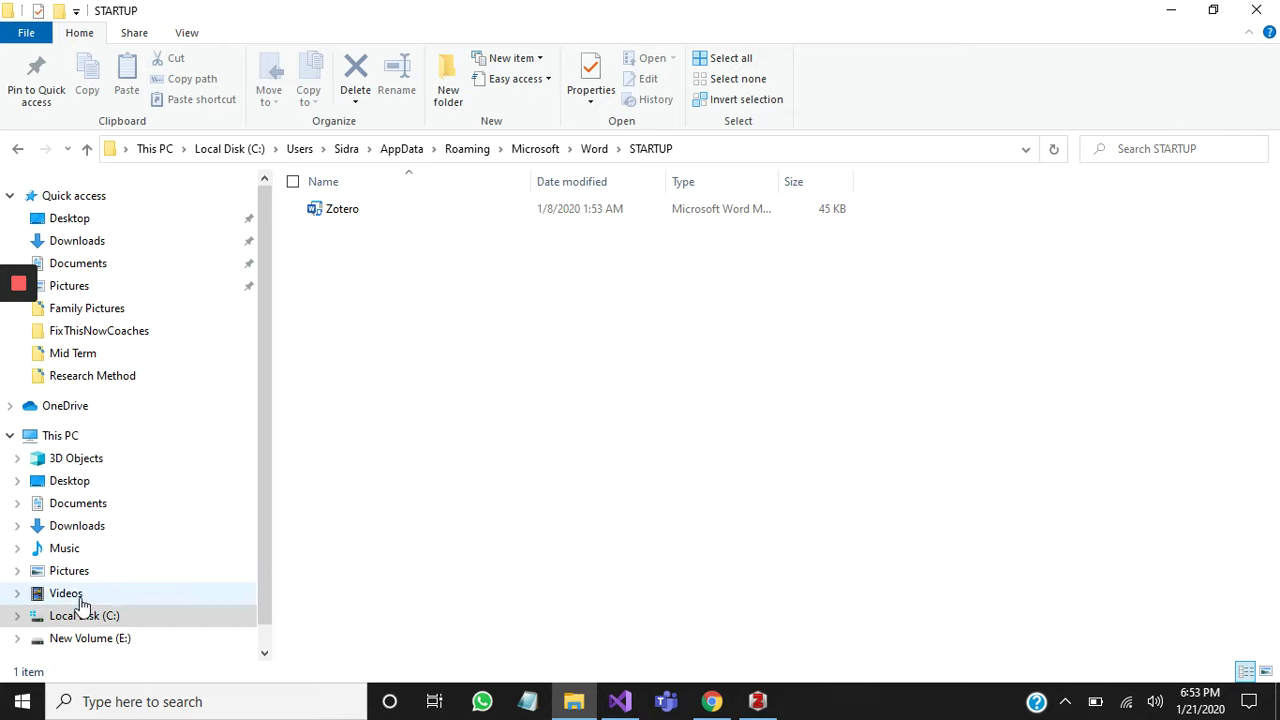
{"action": "left_click", "coordinate": [110, 646]}
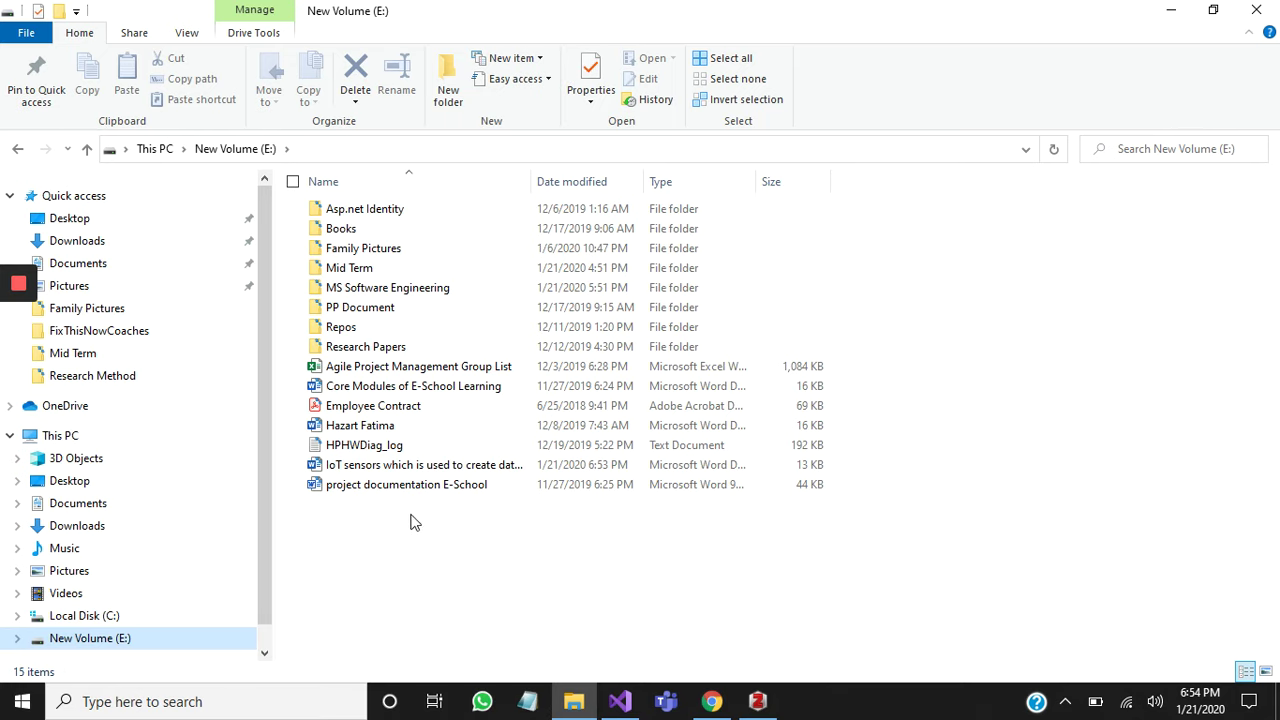
{"action": "double_click", "coordinate": [395, 465]}
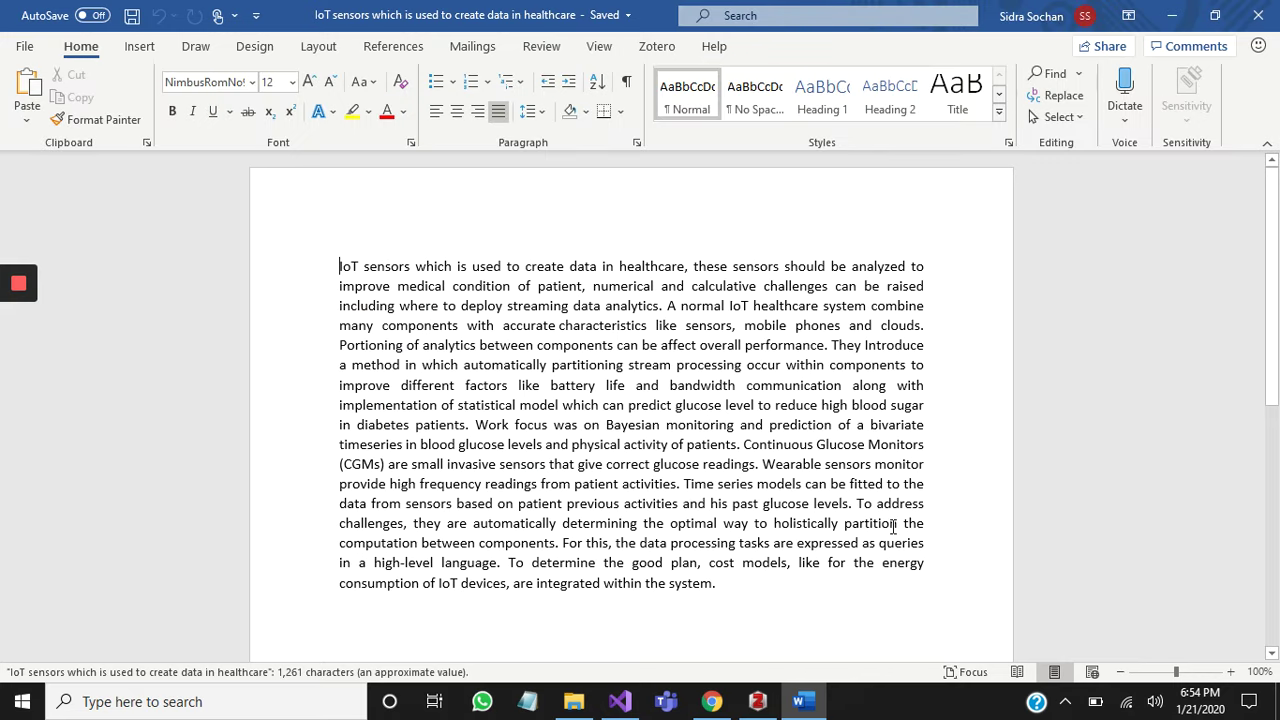
Show the Zotero ribbon tools for citations and bibliographies in the IoT healthcare document
{"action": "left_click", "coordinate": [646, 50]}
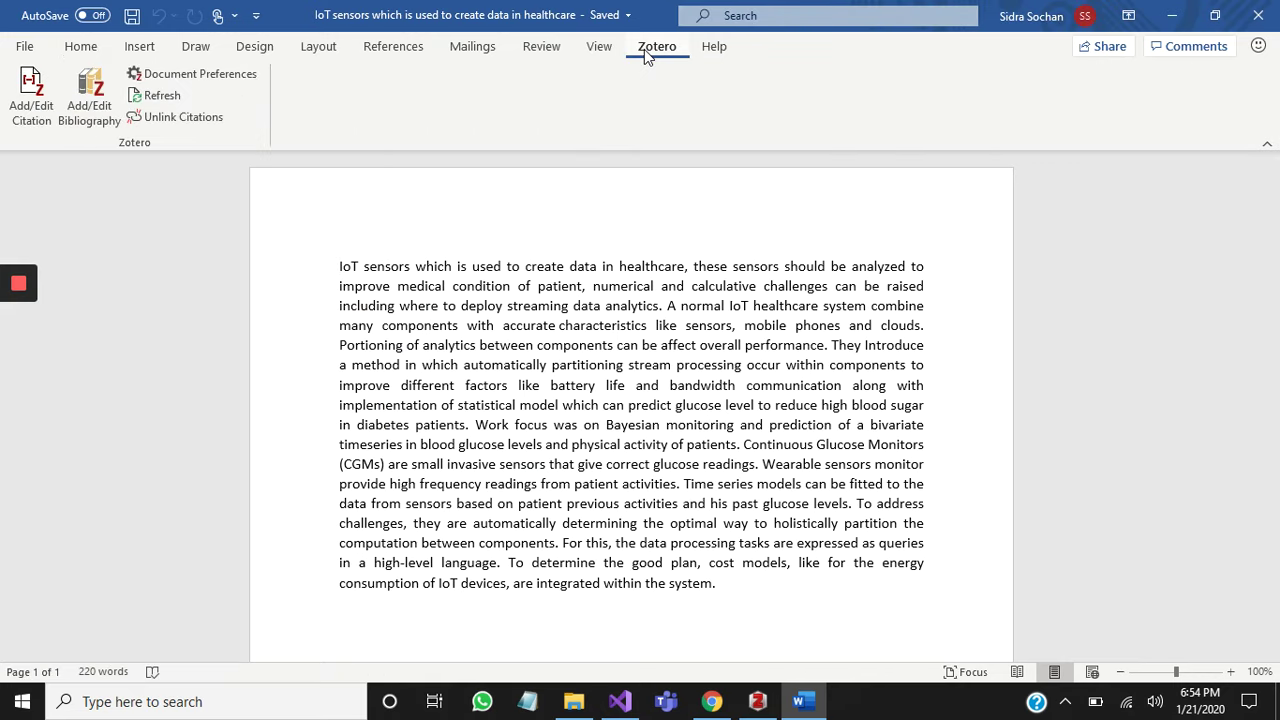